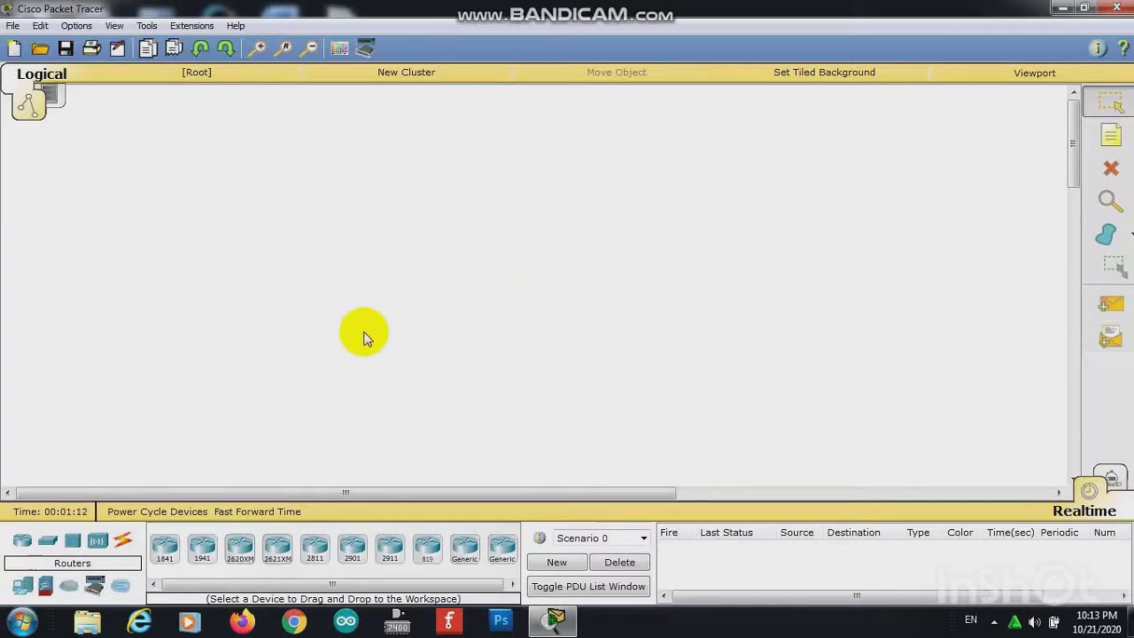
- Place four generic PCs in a horizontal row across the middle of the workspace
click(25, 587)
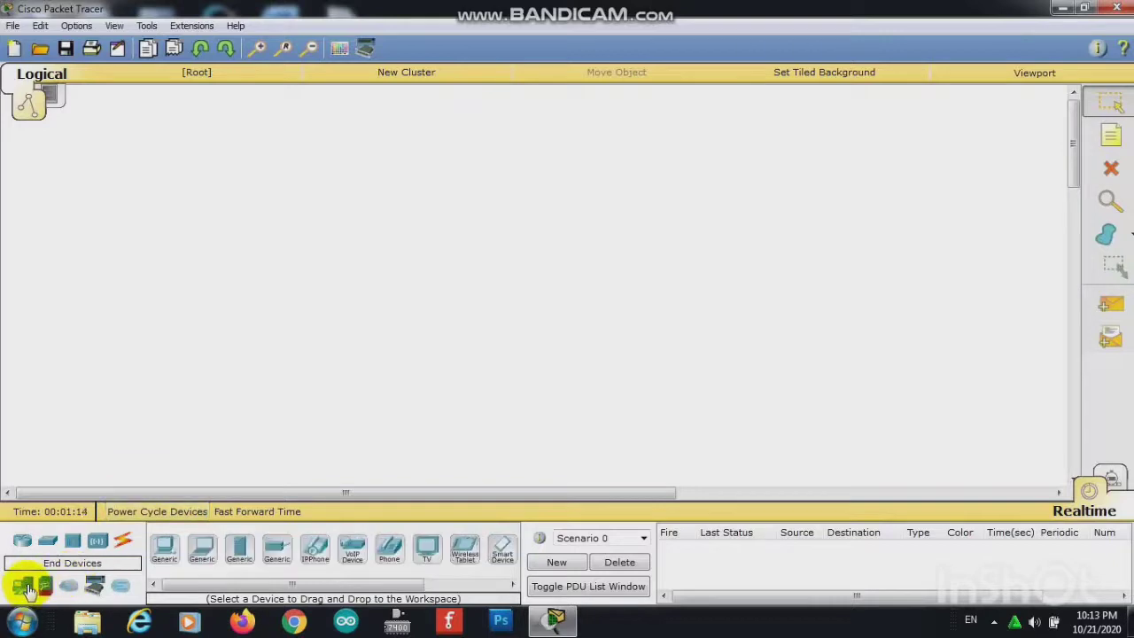
click(162, 548)
click(386, 305)
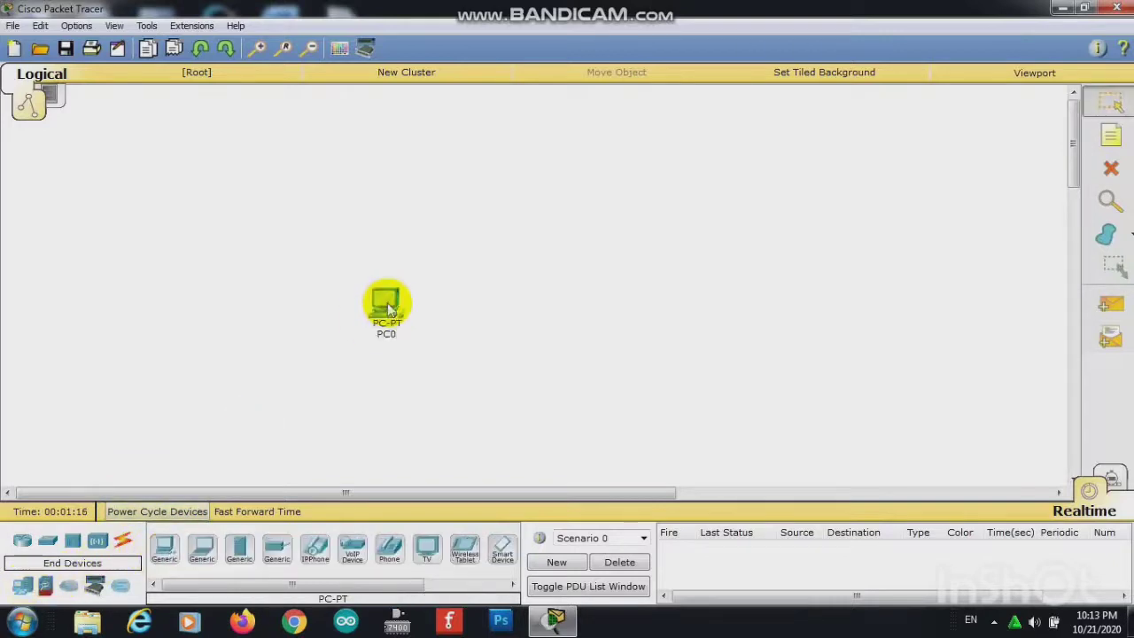
click(165, 550)
click(476, 319)
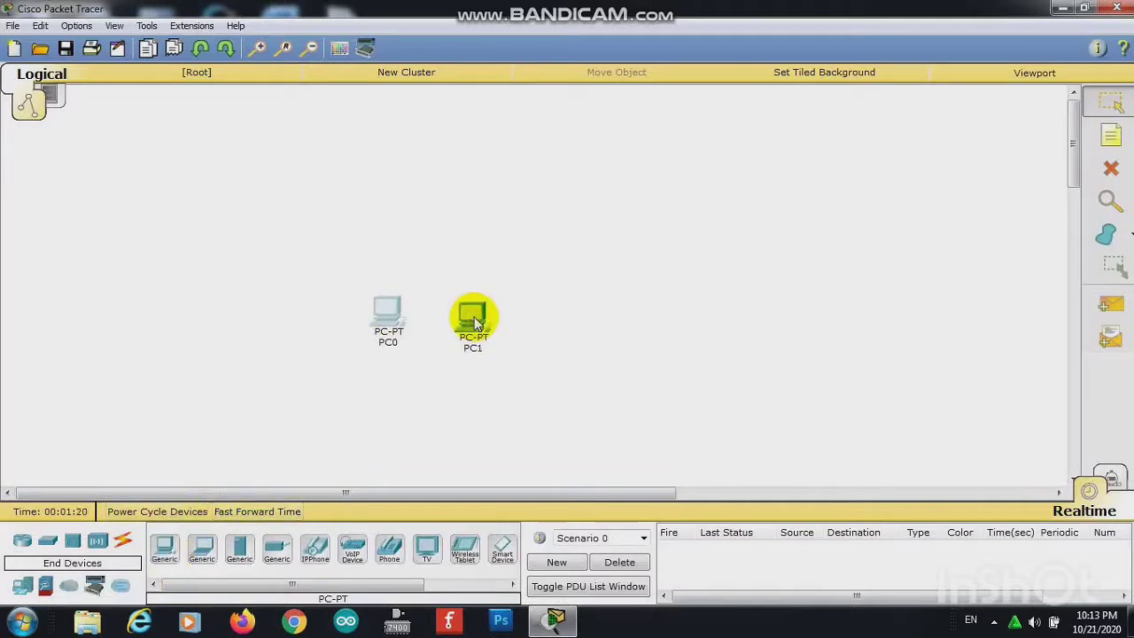
click(161, 551)
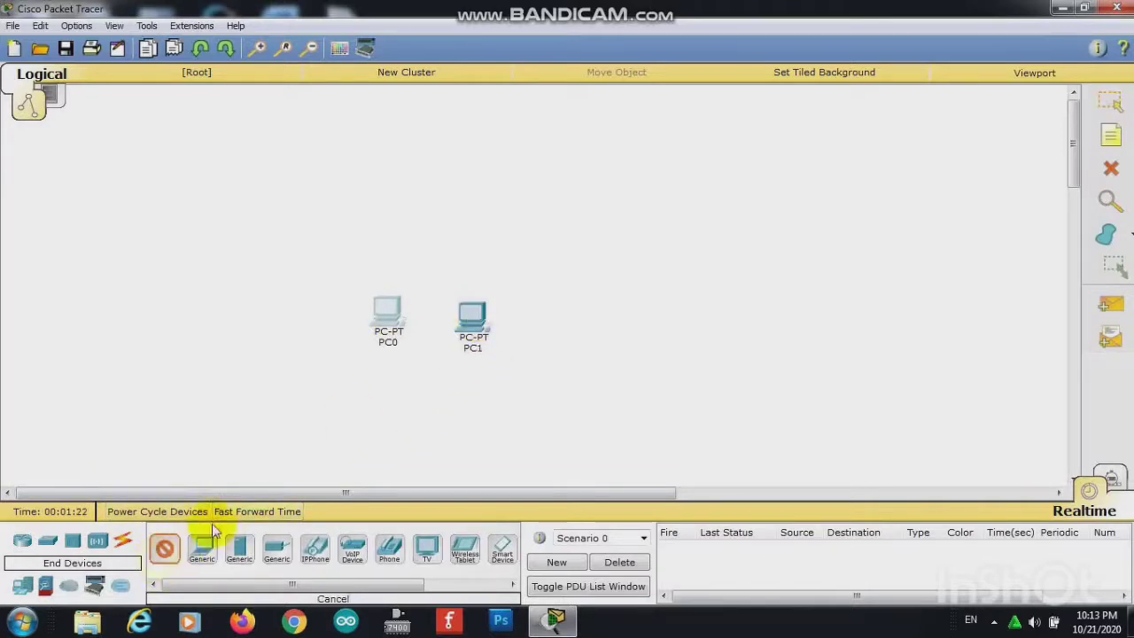
click(593, 319)
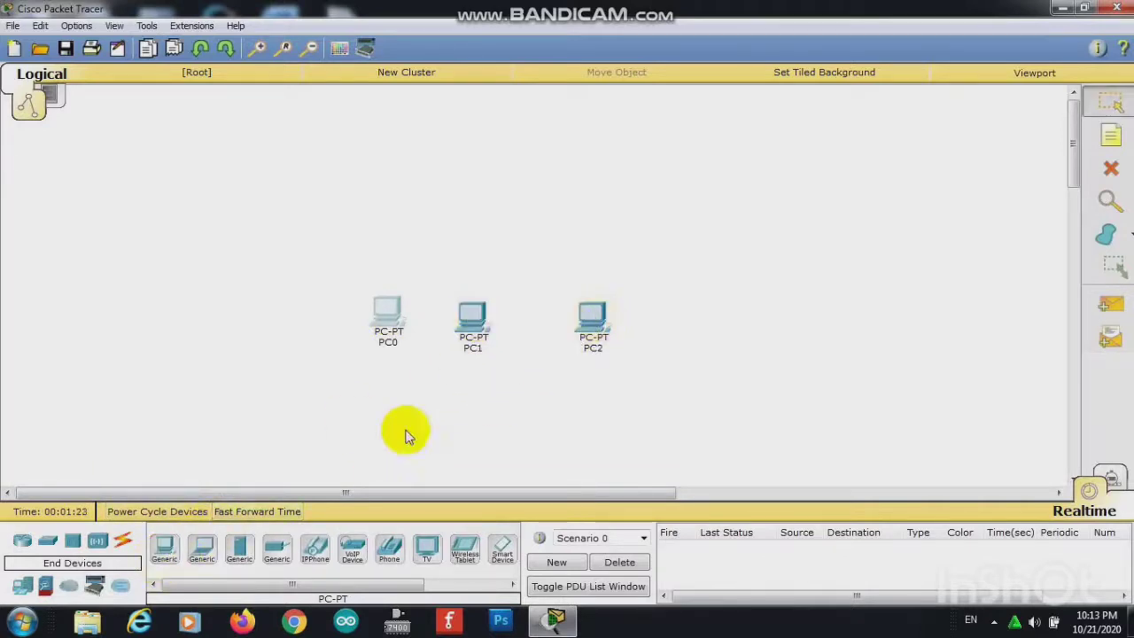
click(166, 550)
click(677, 315)
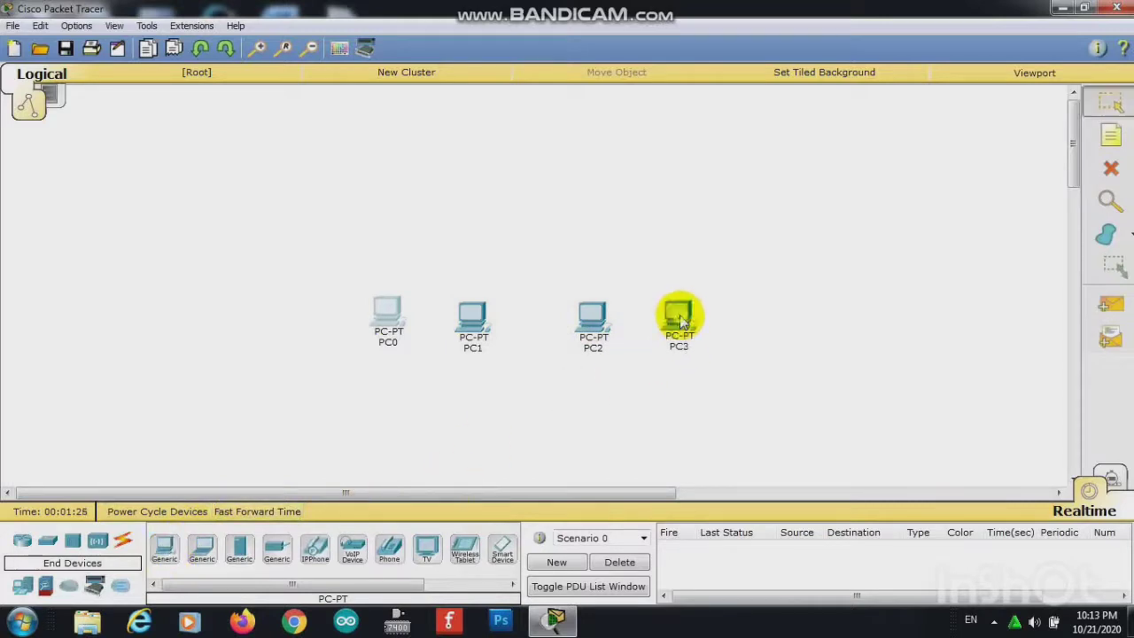
- Add two 2950-24 switches, one above PC0 and PC1 and one above PC2 and PC3
click(47, 548)
click(164, 547)
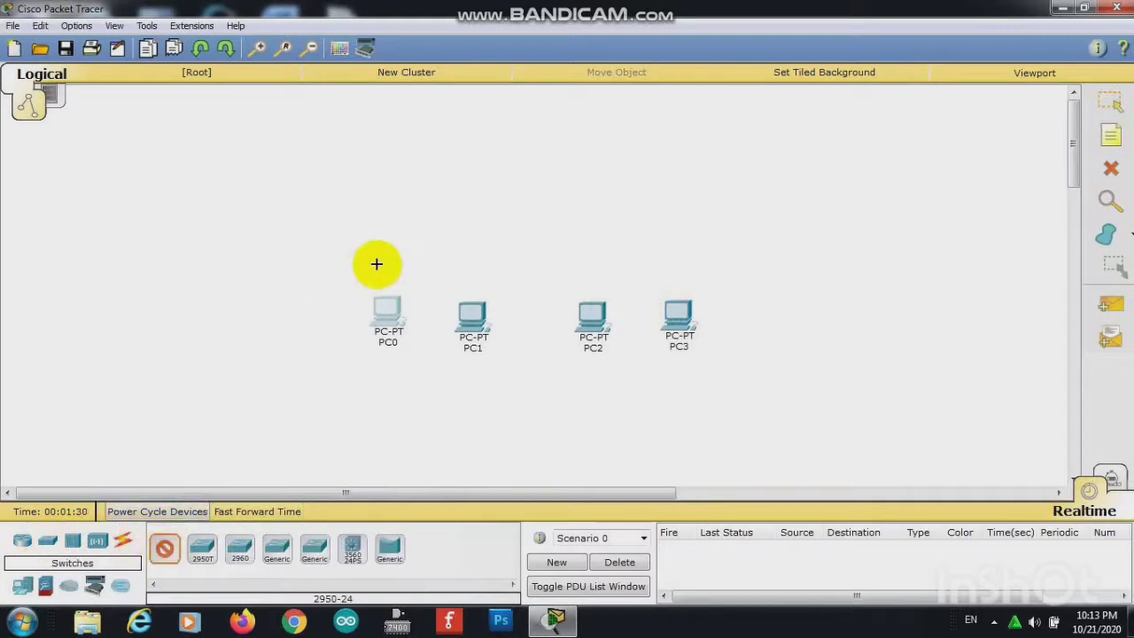
click(433, 229)
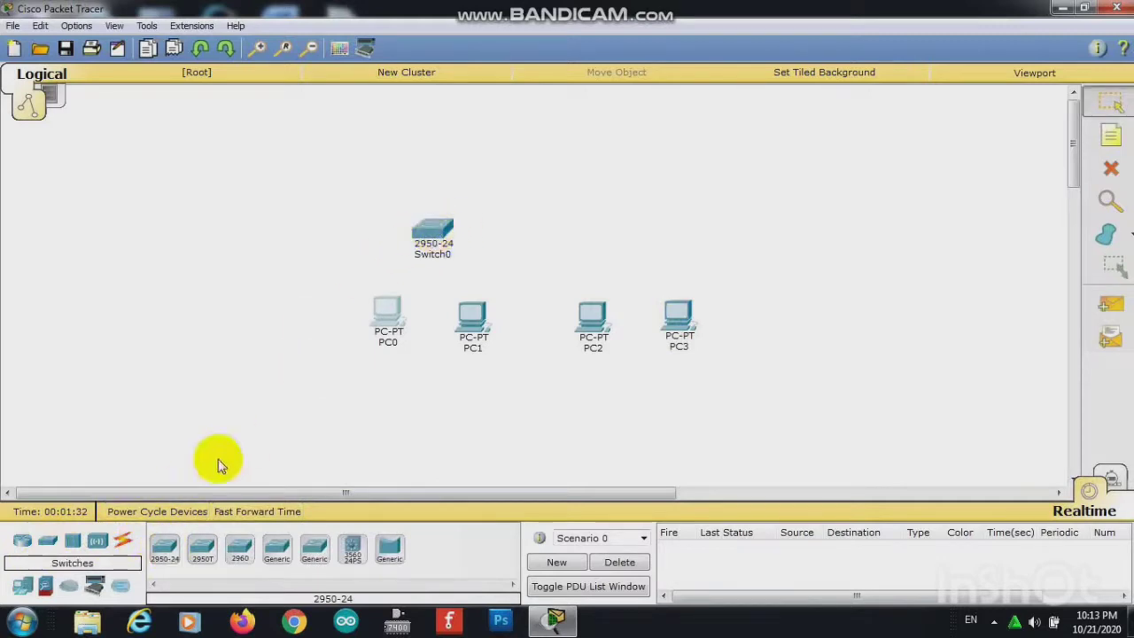
click(164, 548)
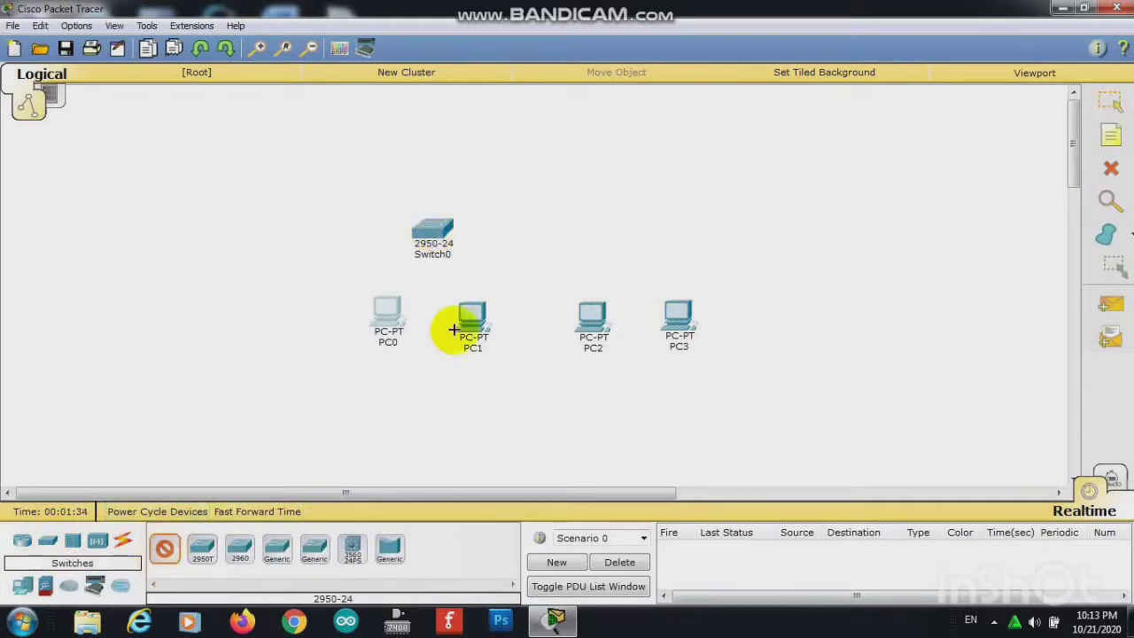
click(635, 226)
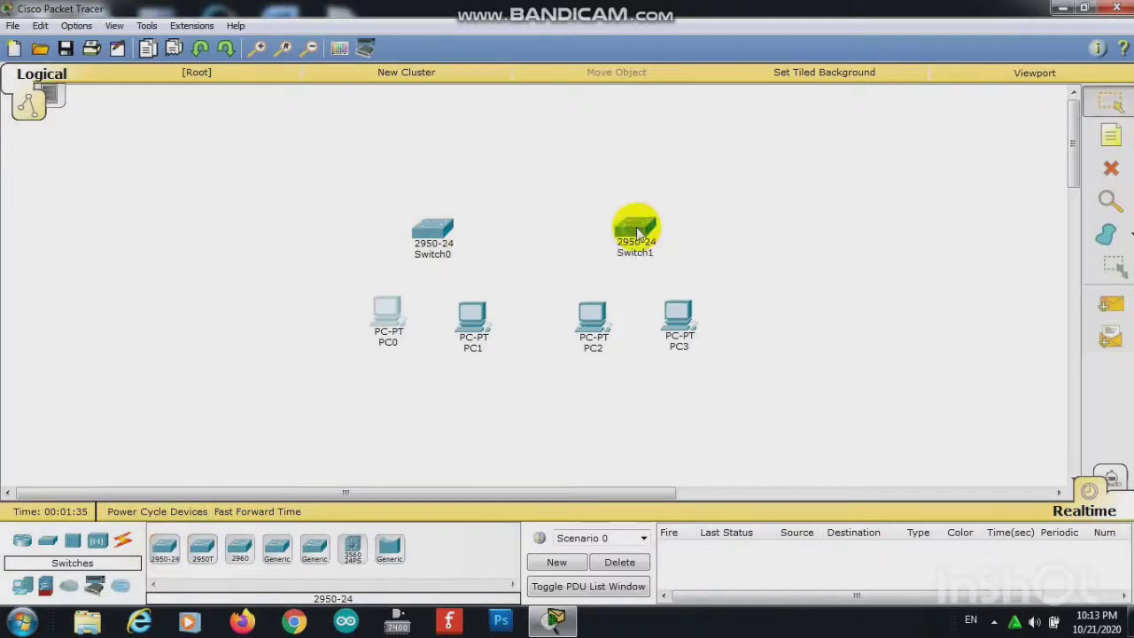
- Place an 1841 router centred above the two switches
click(20, 544)
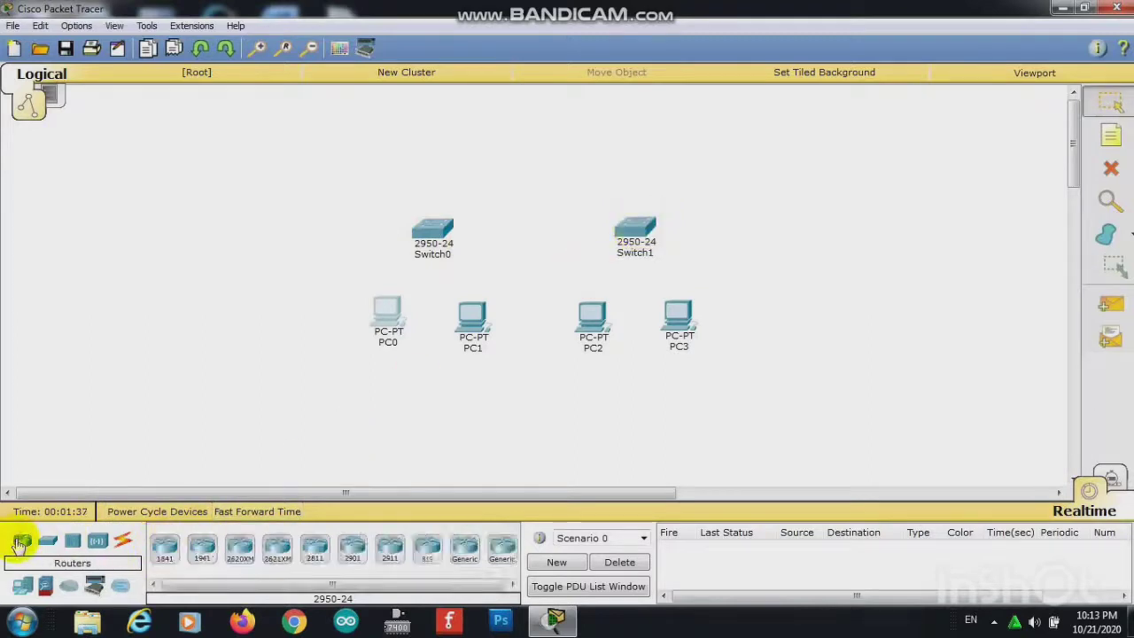
click(165, 557)
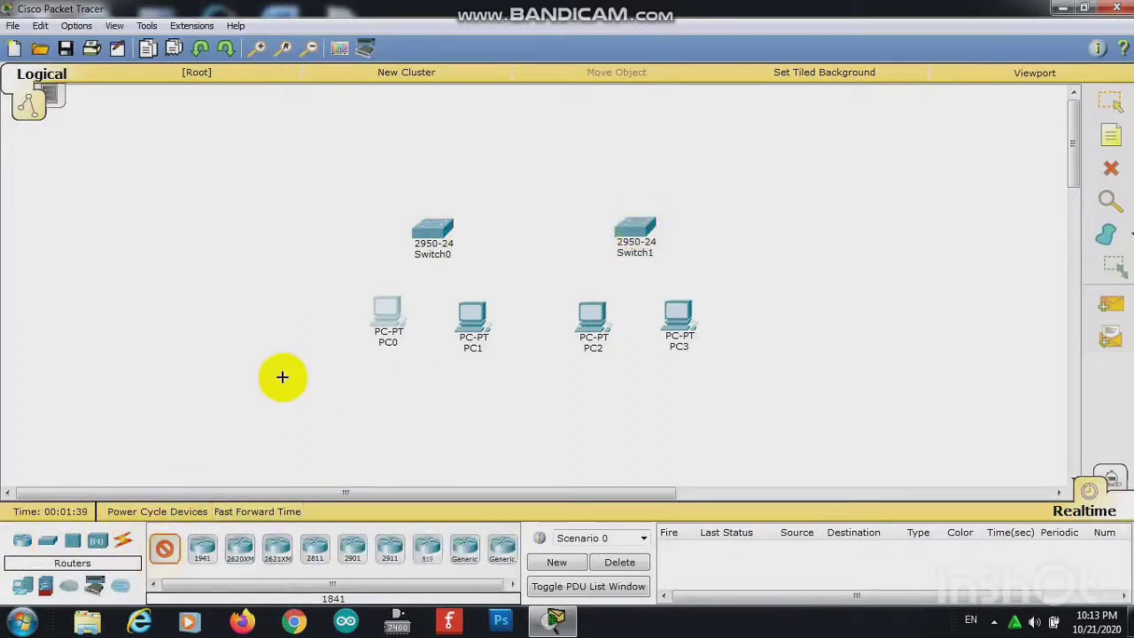
click(531, 144)
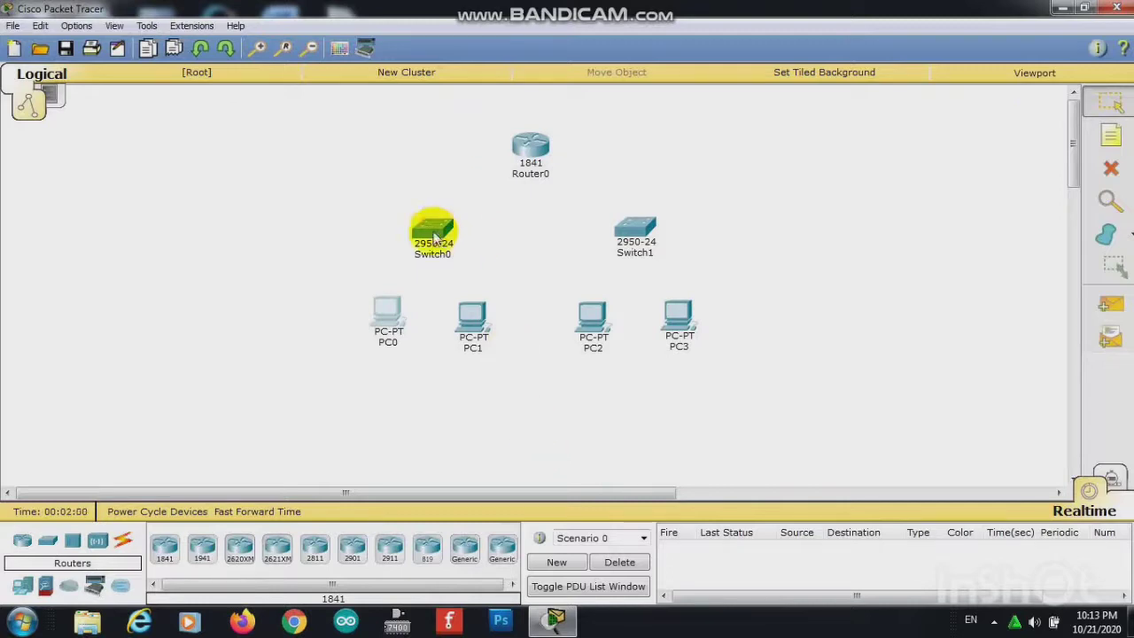
mouse_move(432, 246)
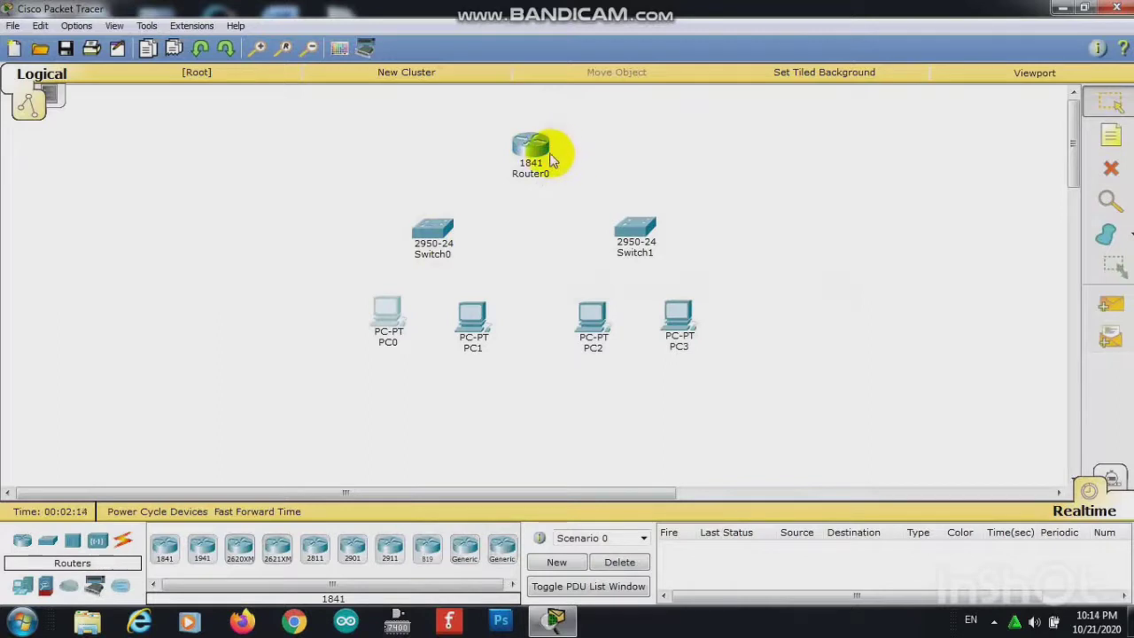
mouse_move(548, 157)
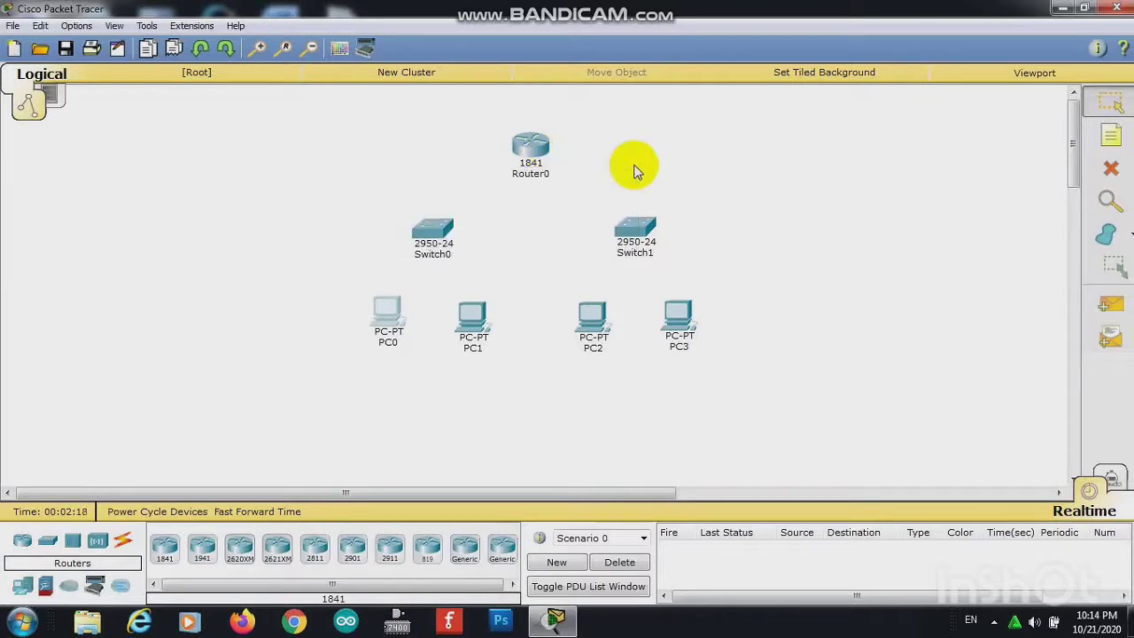
- Move all four PCs slightly lower, shifting PC0 outward, to leave room for cables below the switches
click(125, 541)
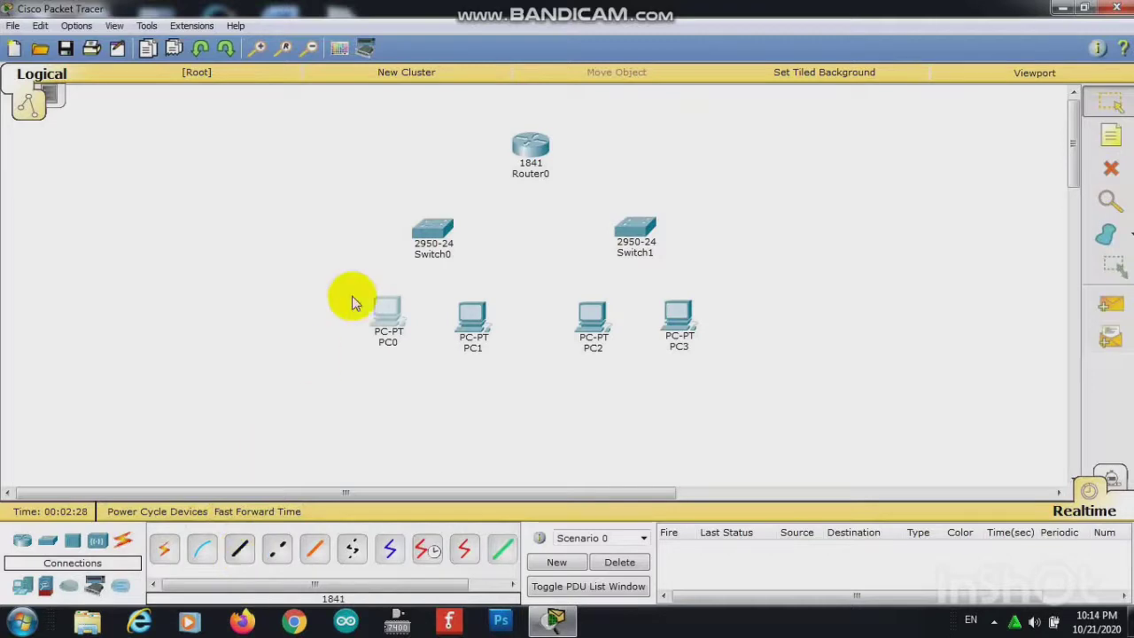
drag(384, 306, 339, 326)
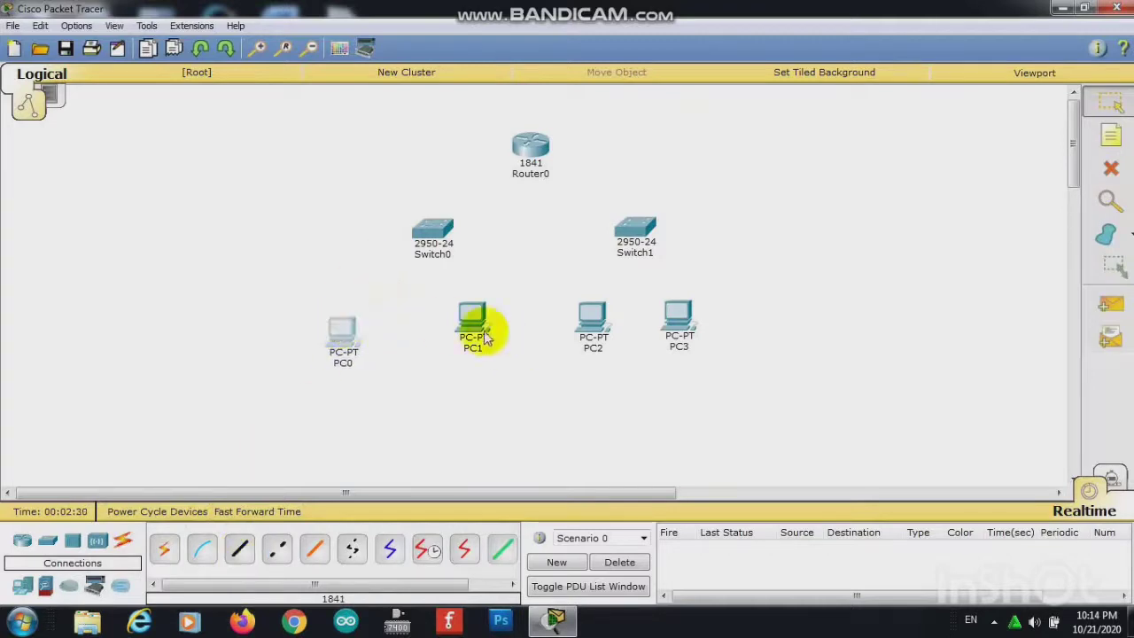
drag(475, 325, 486, 352)
drag(592, 316, 594, 337)
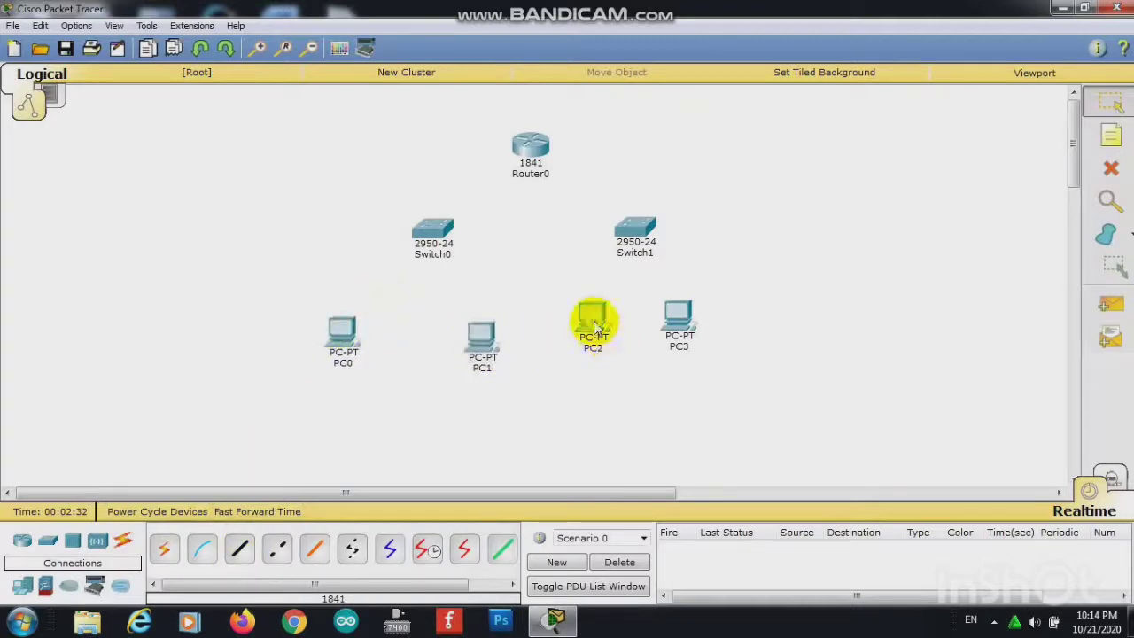
click(678, 319)
drag(678, 319, 684, 330)
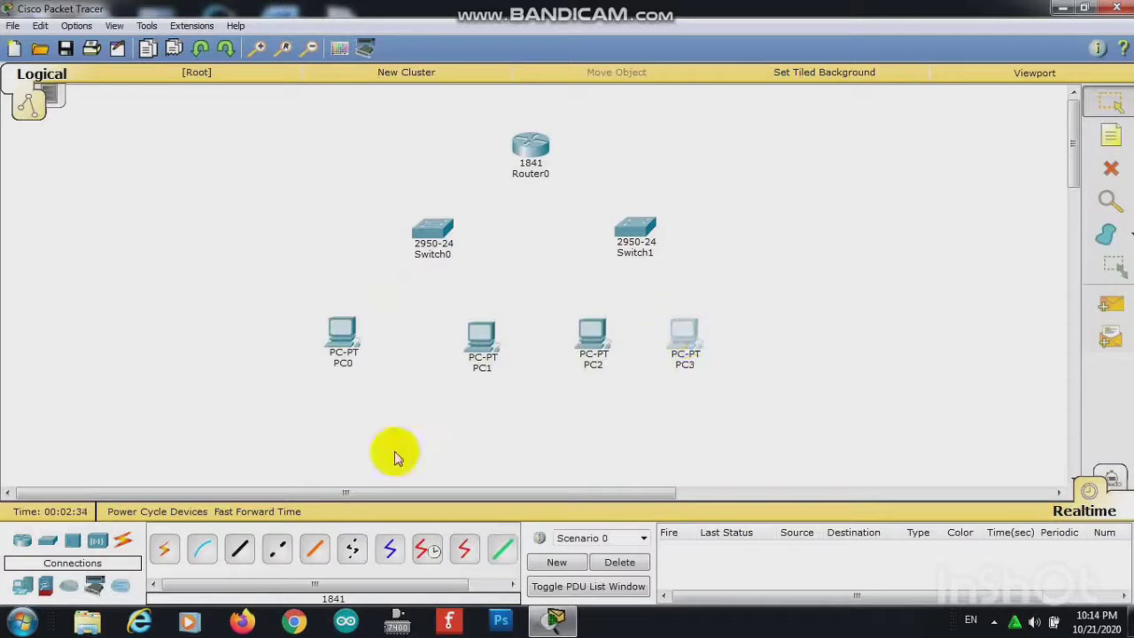
- Connect PC0's FastEthernet0 to FastEthernet0/1 on Switch0 with a copper straight-through cable
click(237, 549)
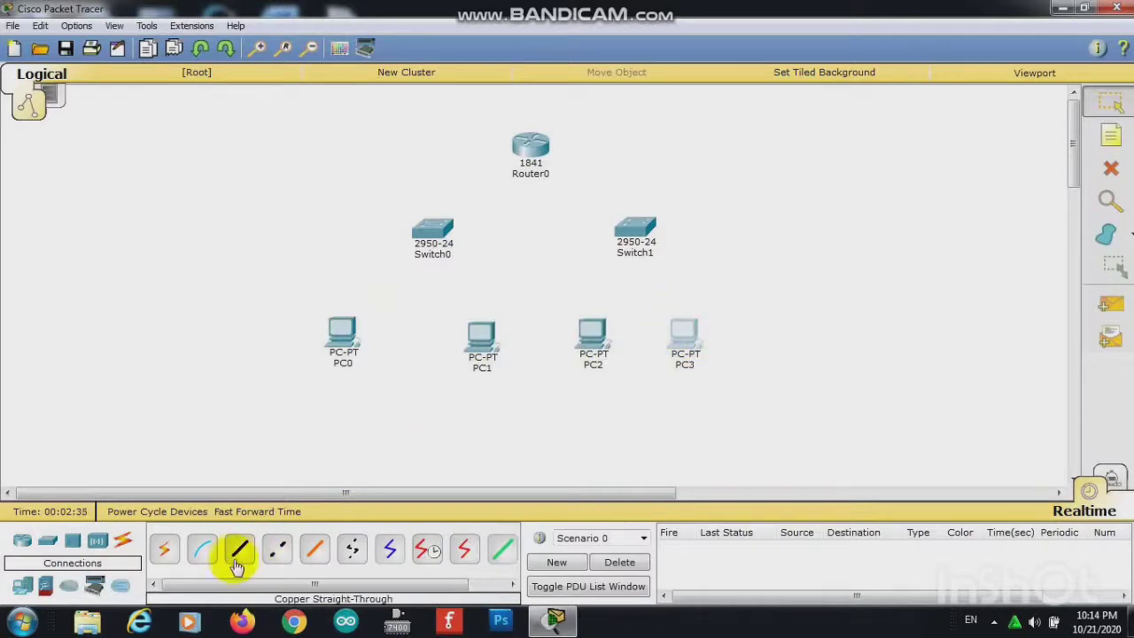
click(341, 335)
click(372, 362)
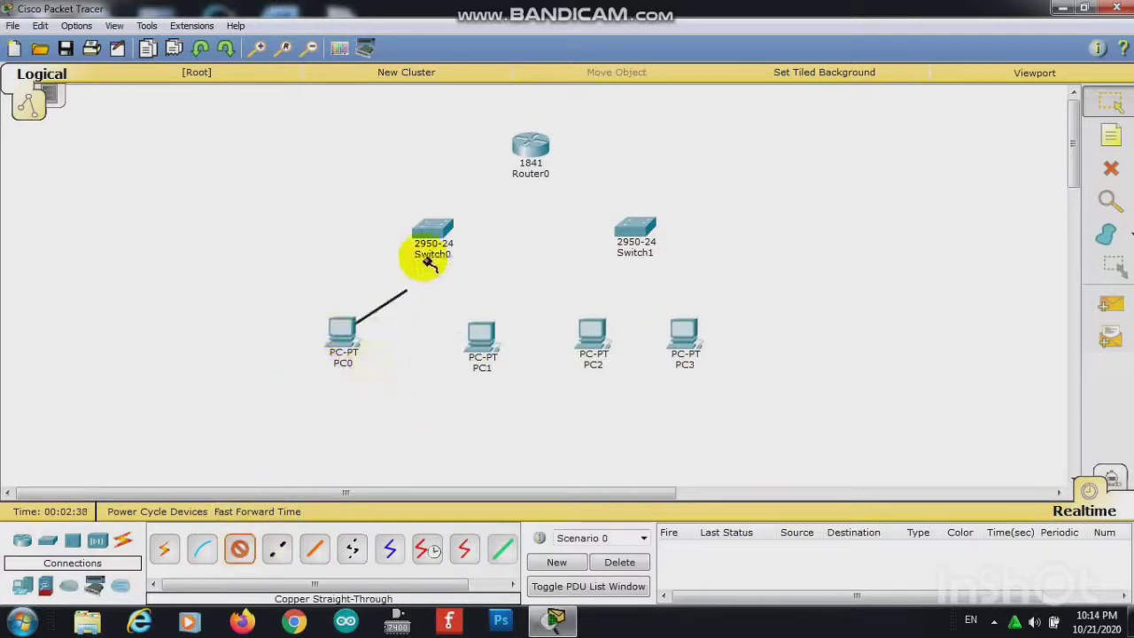
click(434, 232)
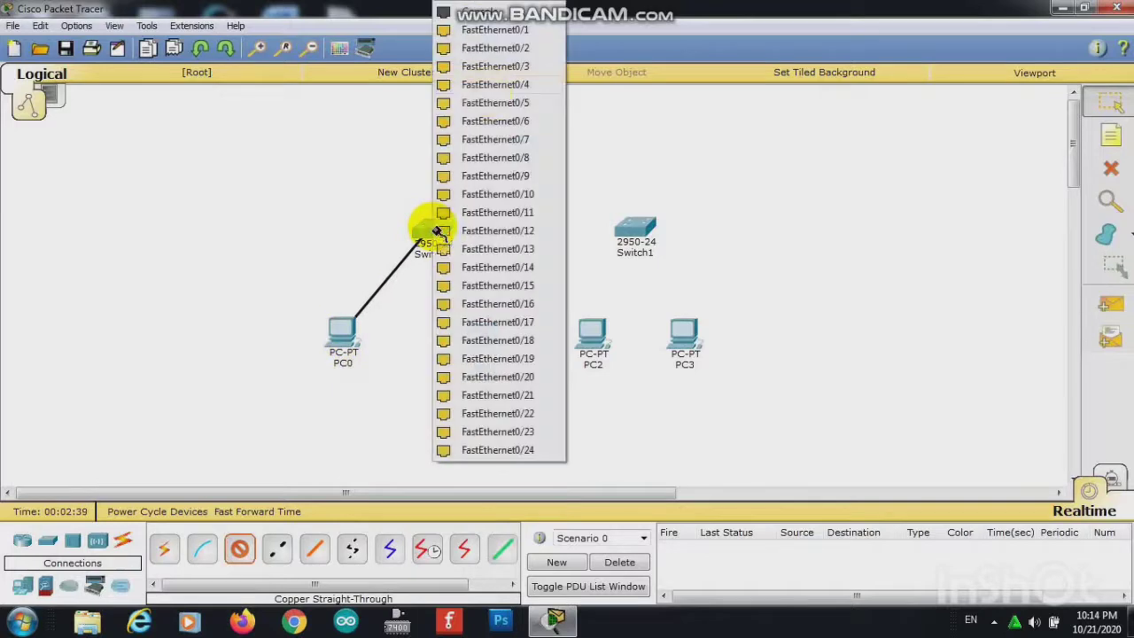
click(501, 30)
- Connect PC1's FastEthernet0 to FastEthernet0/2 on Switch0 with a copper straight-through cable
click(239, 549)
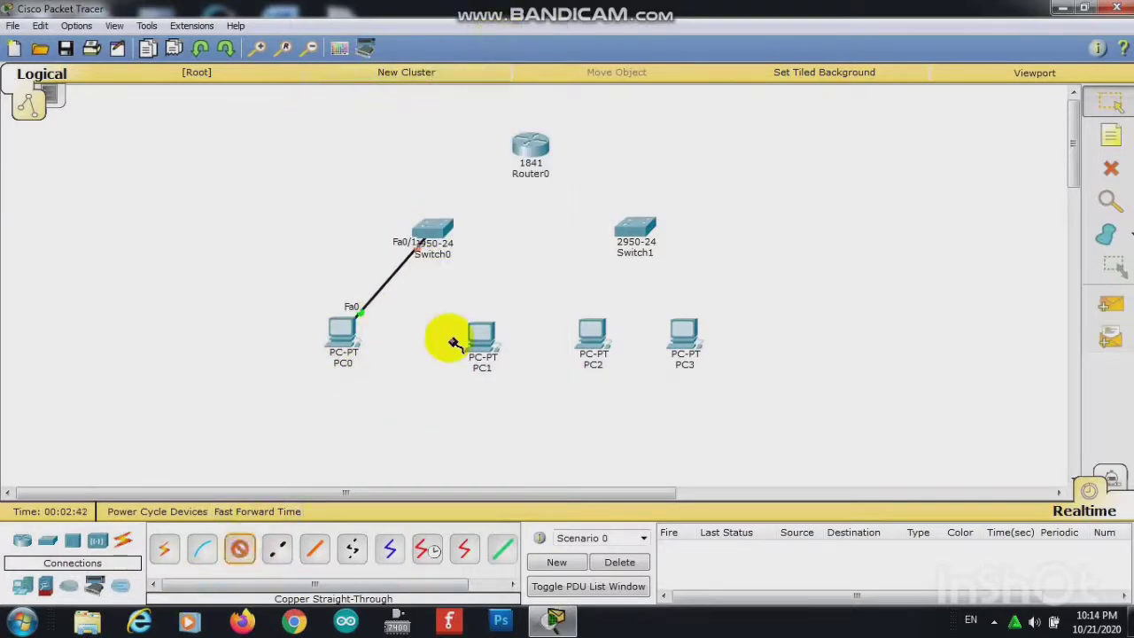
click(483, 341)
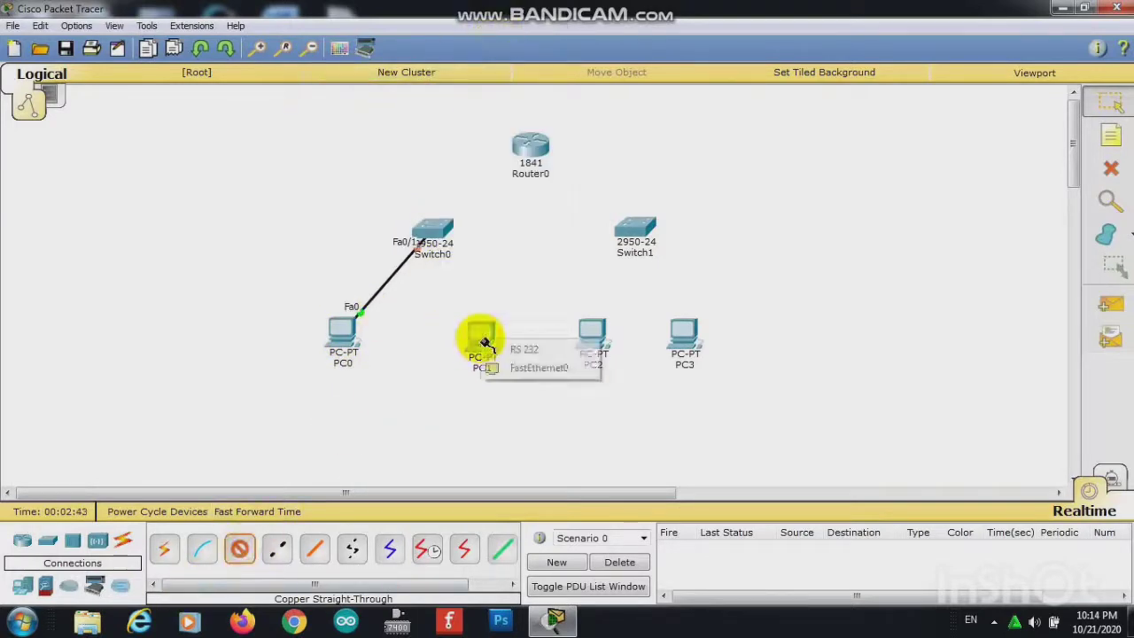
click(532, 379)
click(431, 227)
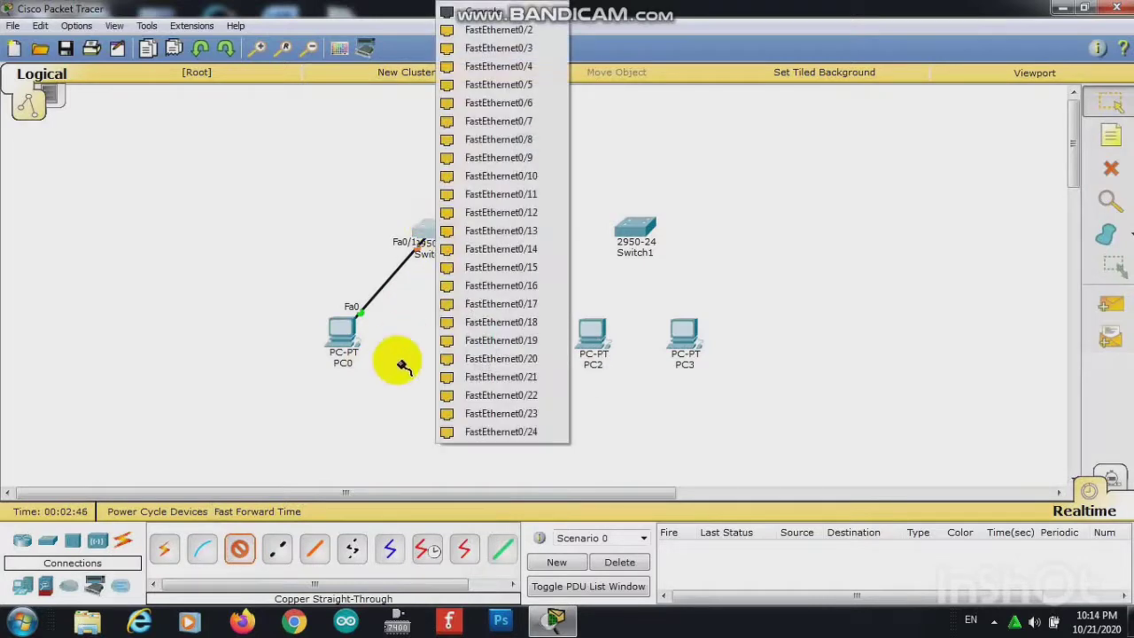
click(513, 32)
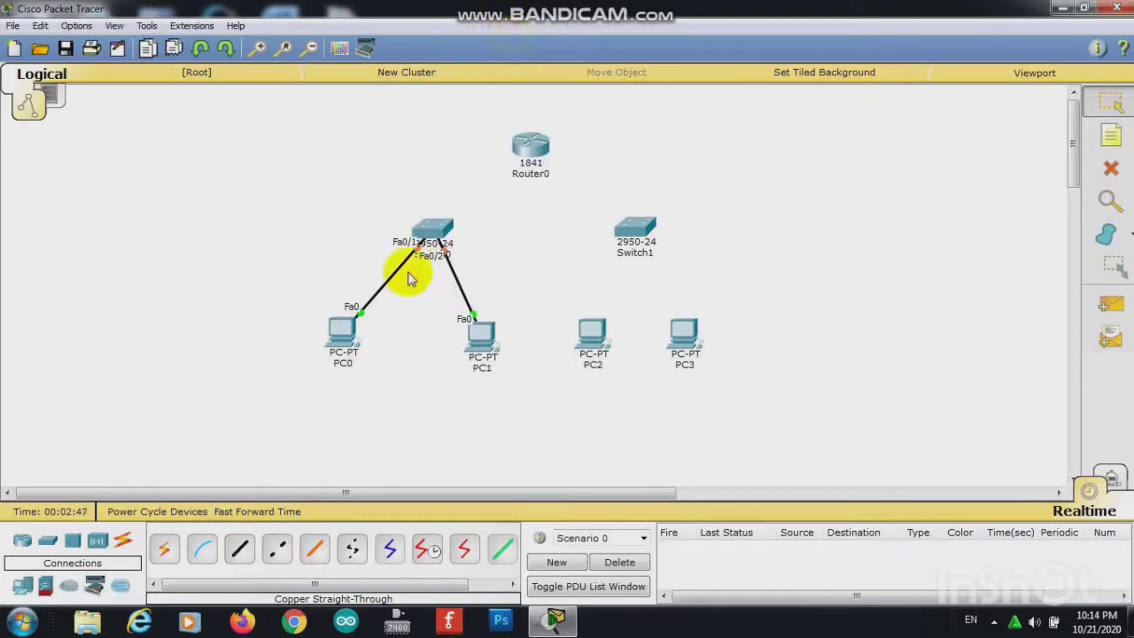
- Connect PC2's FastEthernet0 to FastEthernet0/1 on Switch1 with a copper straight-through cable
click(239, 549)
click(590, 333)
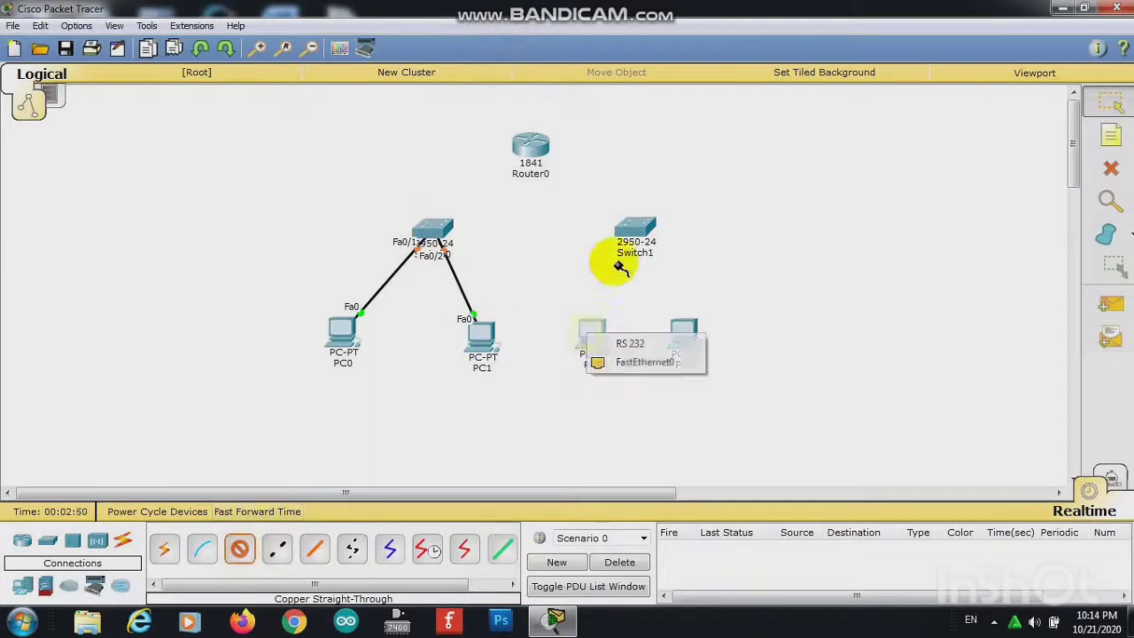
click(639, 361)
click(638, 232)
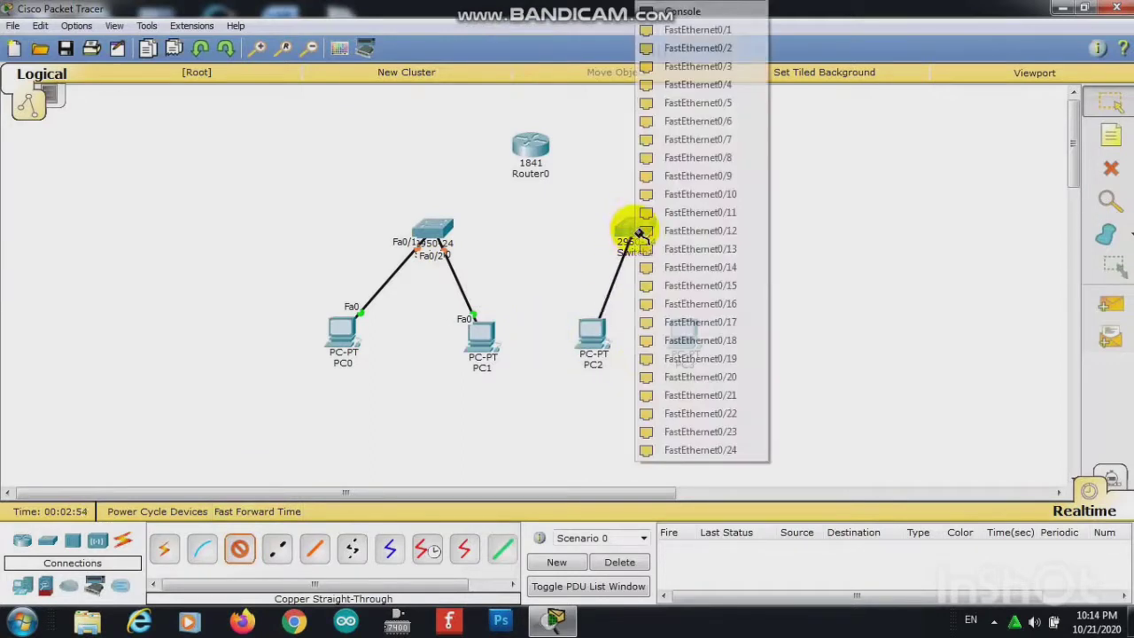
click(700, 34)
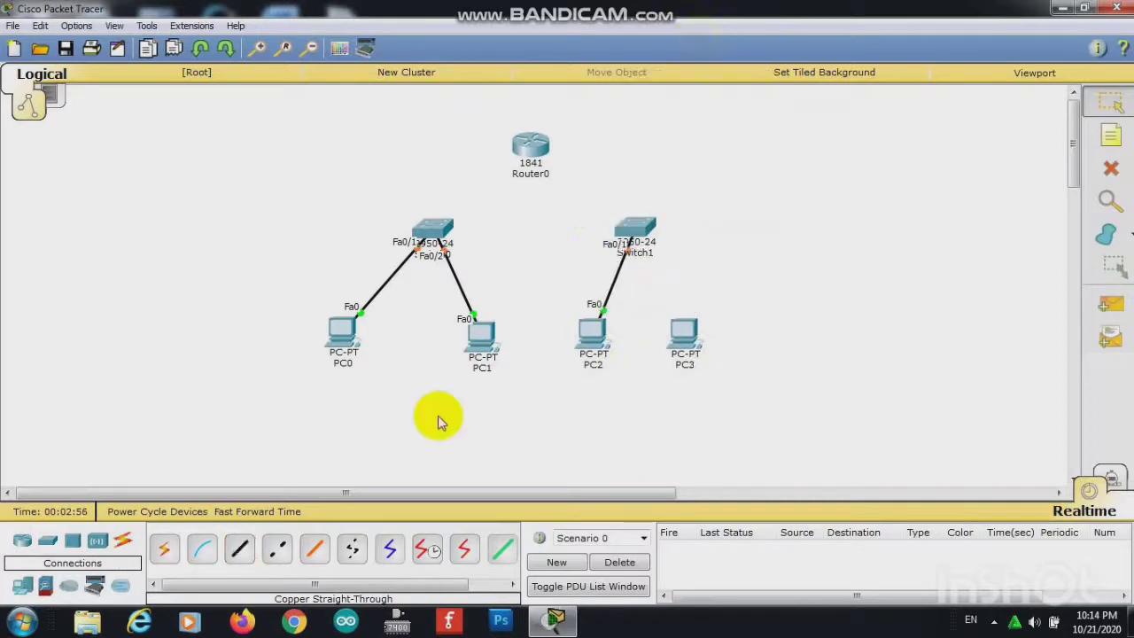
- Connect PC3's FastEthernet0 to FastEthernet0/2 on Switch1 with a copper straight-through cable
click(241, 549)
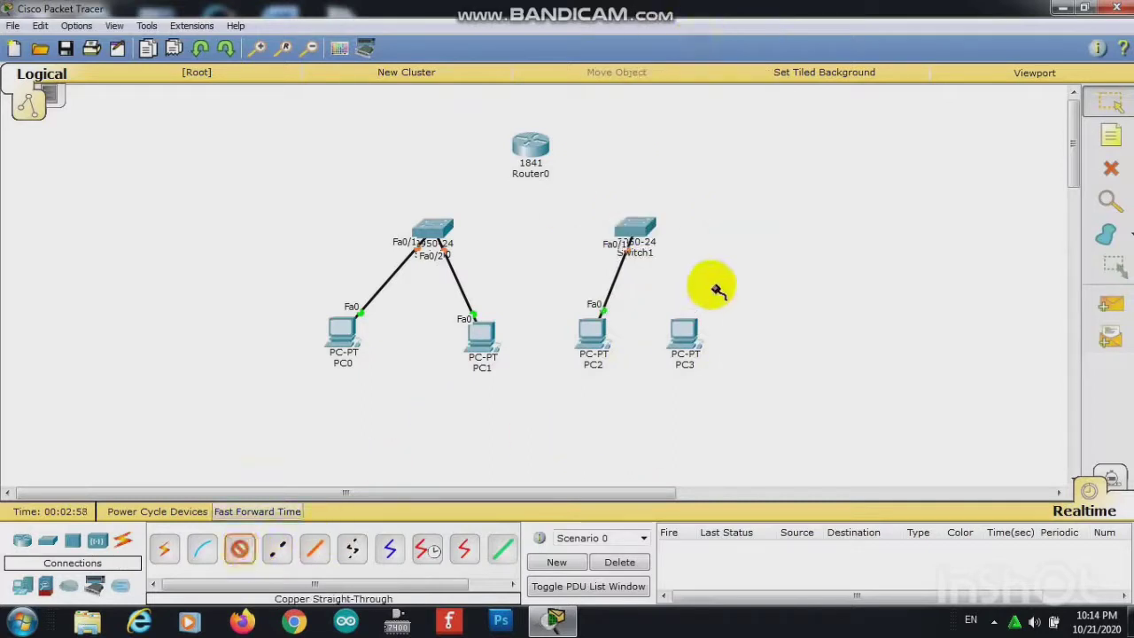
click(682, 335)
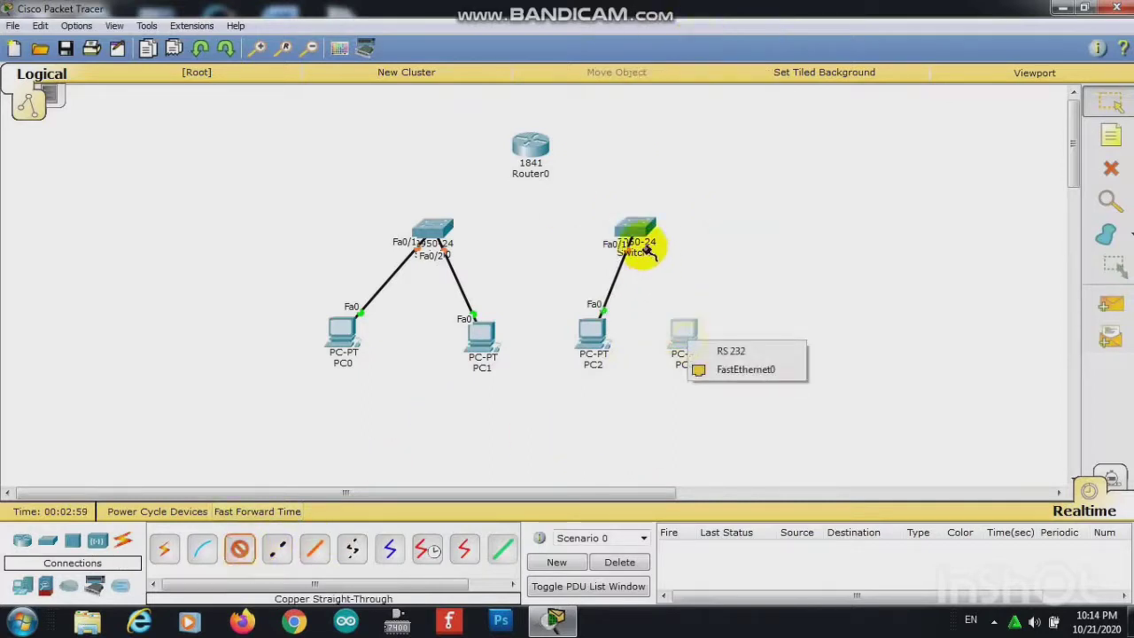
click(725, 370)
click(638, 233)
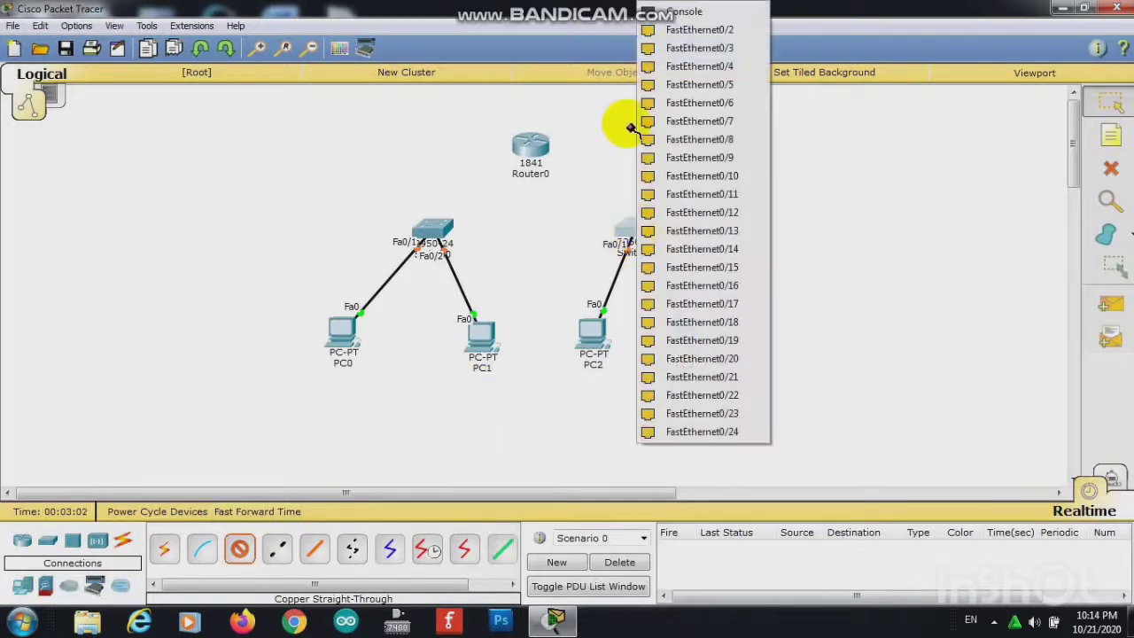
click(698, 31)
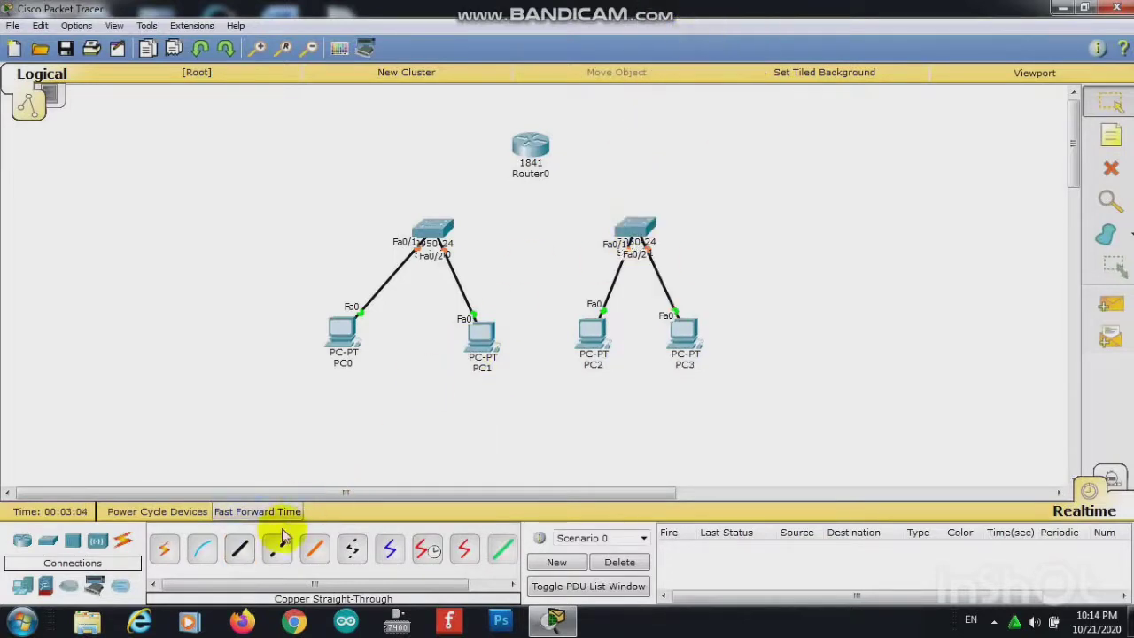
- Connect FastEthernet0/3 on Switch0 to FastEthernet0/0 on Router0 with a copper straight-through cable
click(240, 548)
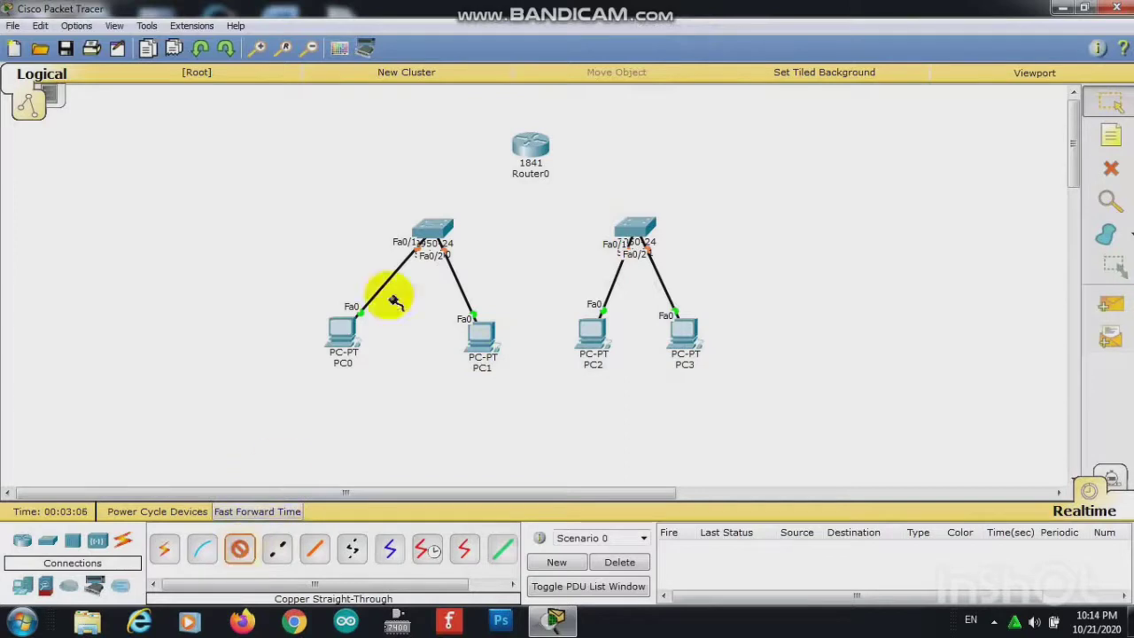
click(431, 227)
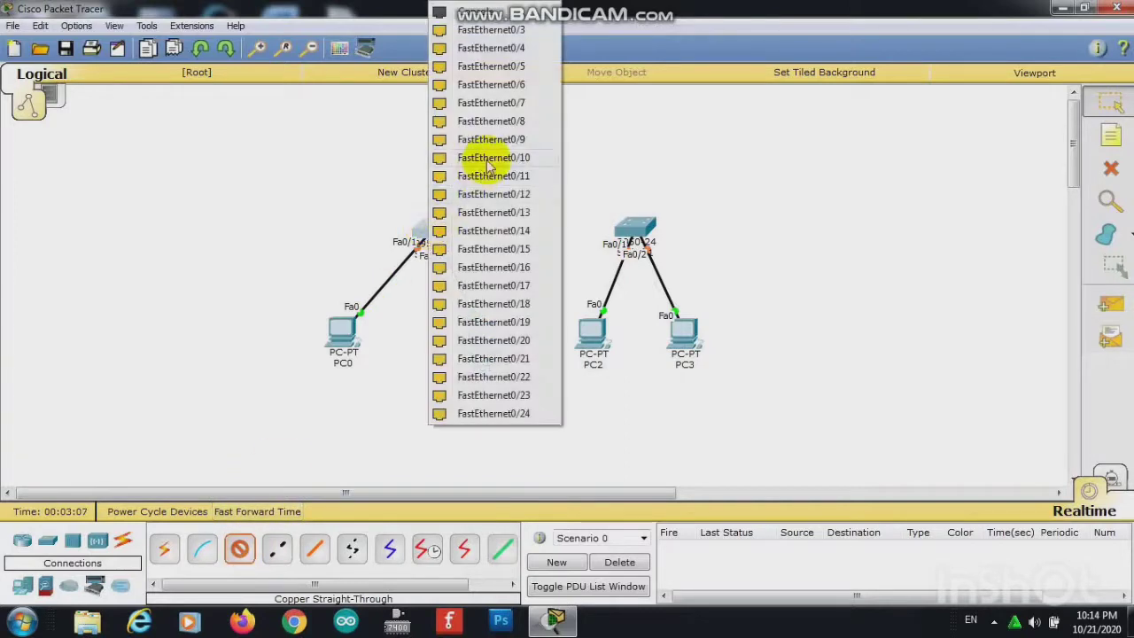
click(513, 31)
click(540, 148)
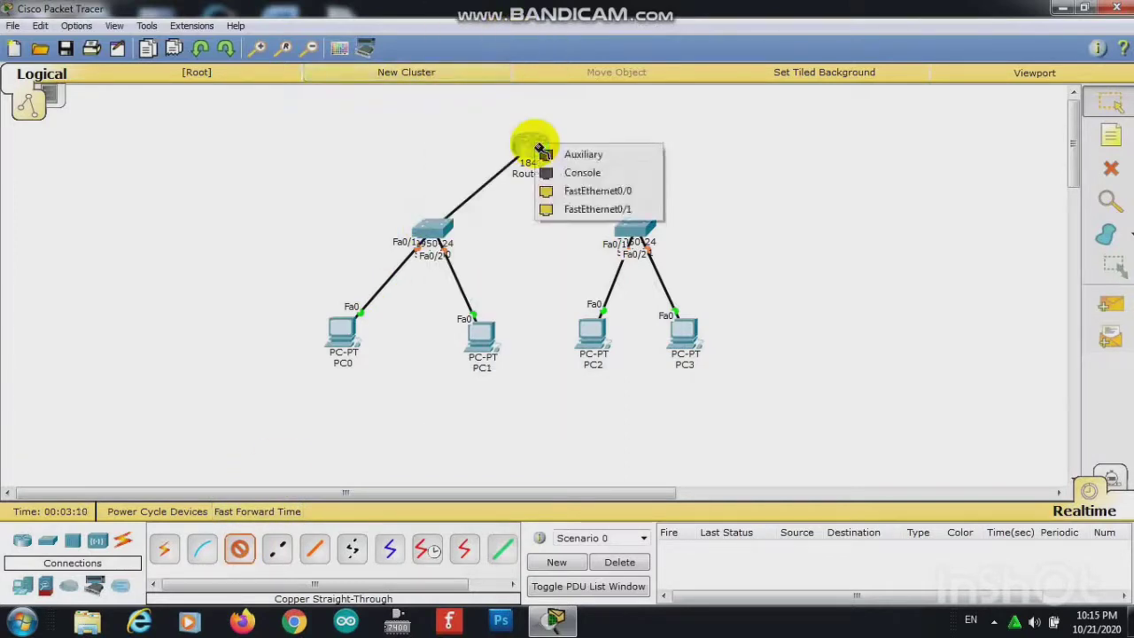
click(585, 191)
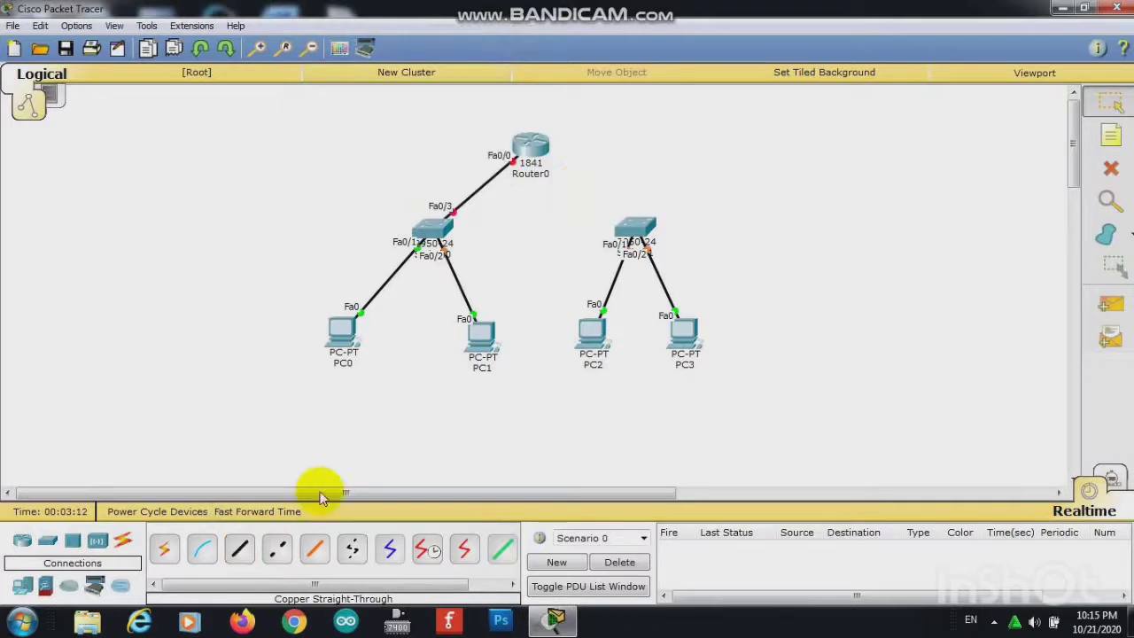
- Connect FastEthernet0/3 on Switch1 to FastEthernet0/1 on Router0 with a copper straight-through cable
click(241, 549)
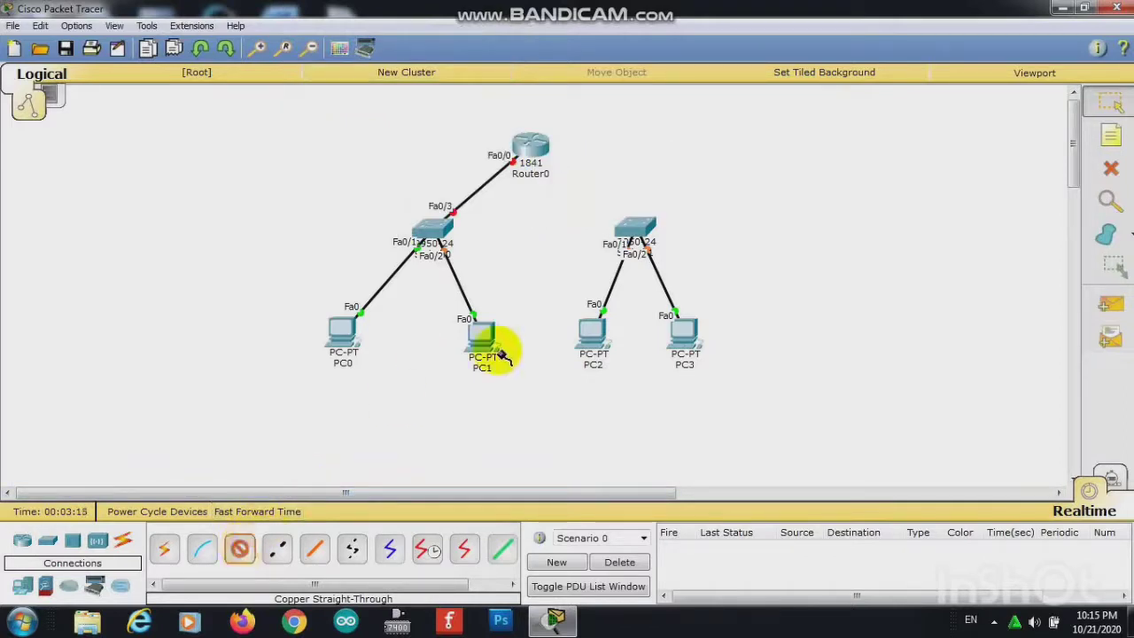
click(644, 234)
click(702, 31)
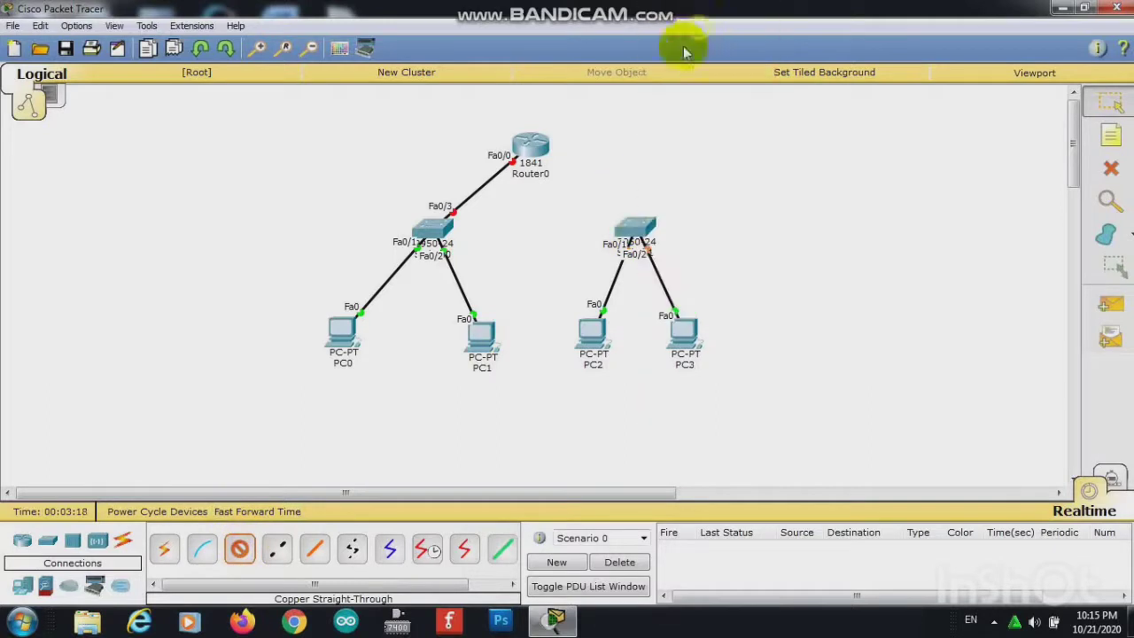
click(533, 145)
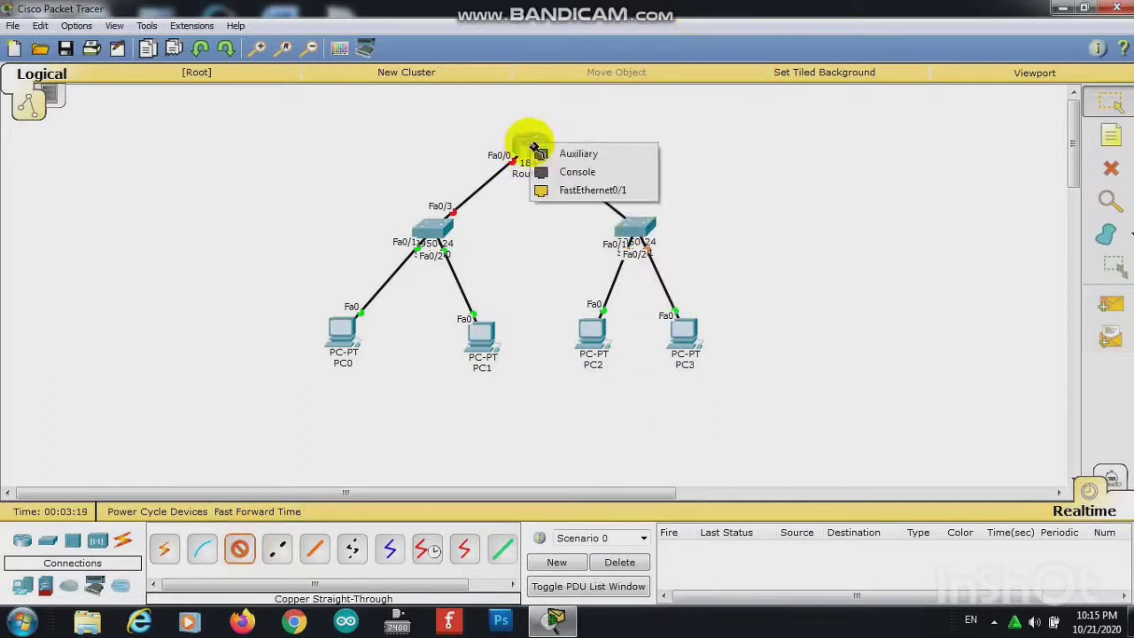
click(581, 189)
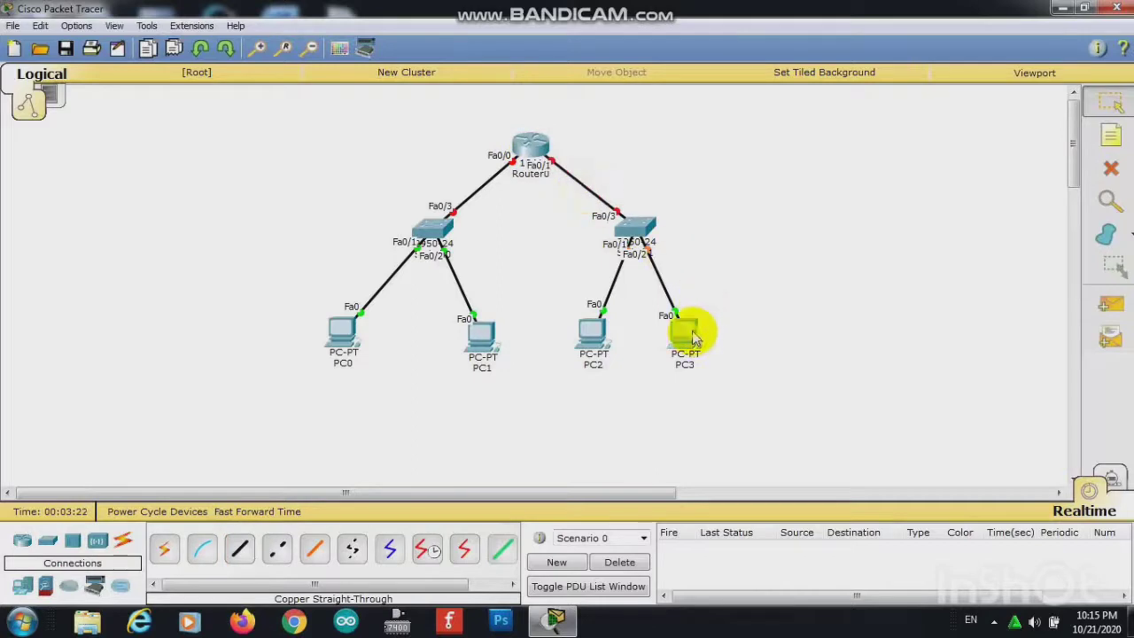
- Move PC2 and PC3 slightly farther apart and a little lower beneath Switch1
drag(684, 331, 708, 340)
drag(598, 339, 591, 345)
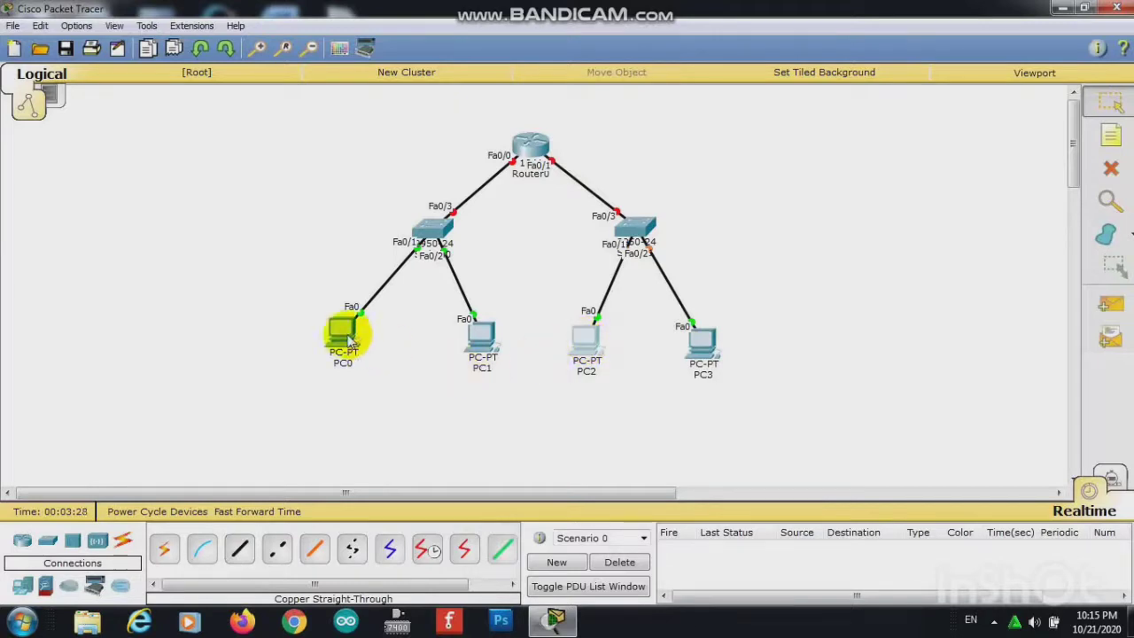
- Configure PC0 with static IP address 192.168.1.3, subnet mask 255.255.255.0 and default gateway 192.168.1.1
mouse_move(350, 342)
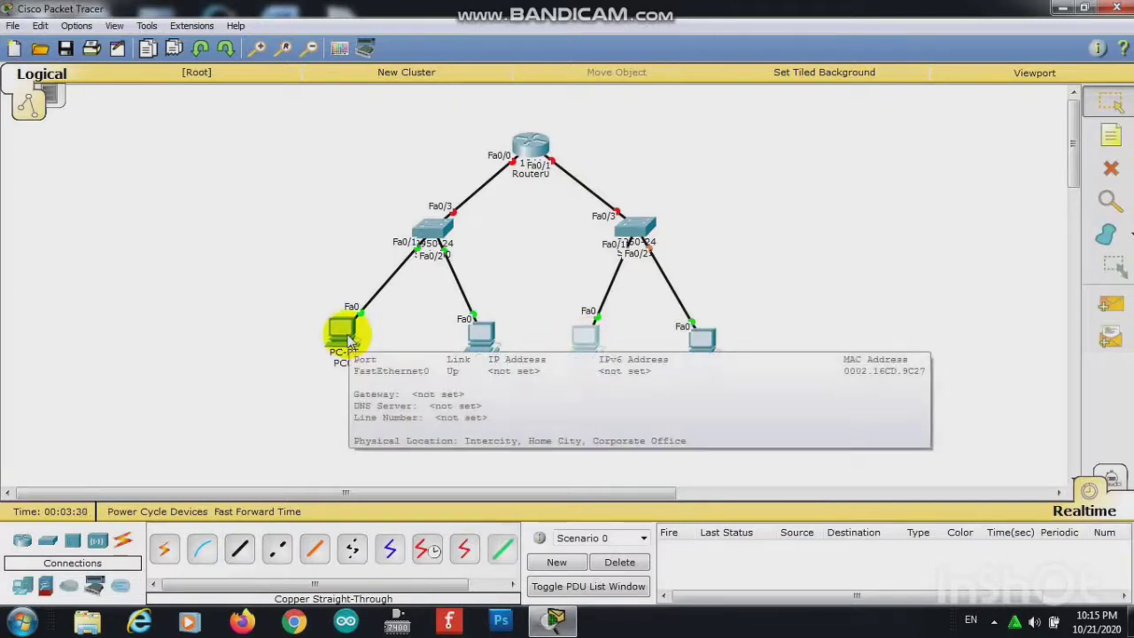
click(344, 335)
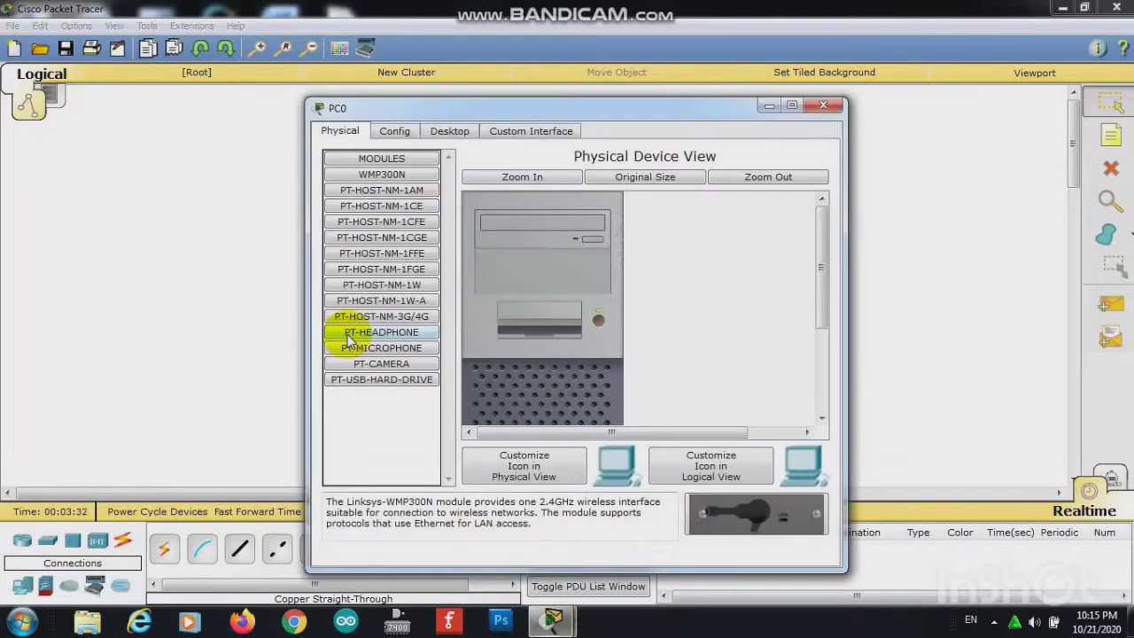
click(450, 133)
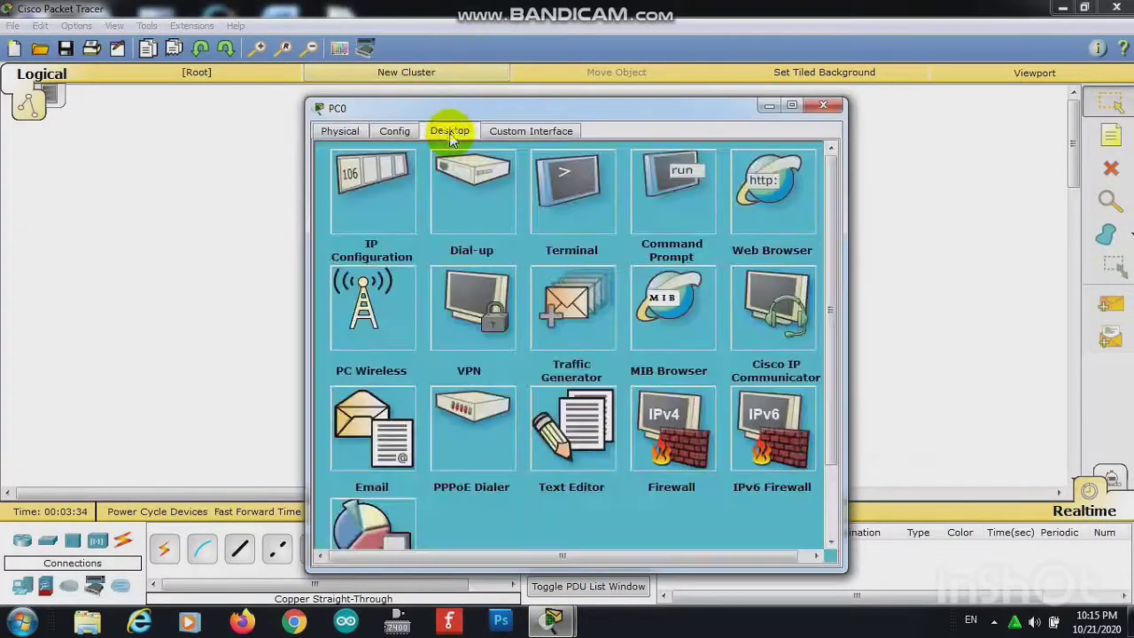
click(389, 188)
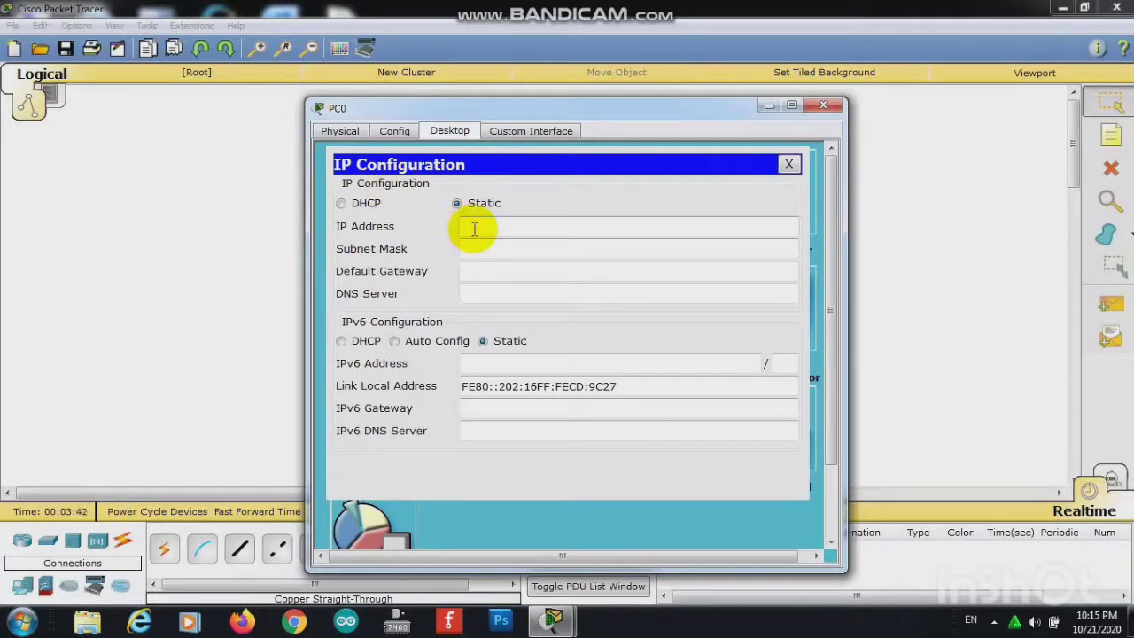
click(474, 228)
text(192.168.1.3)
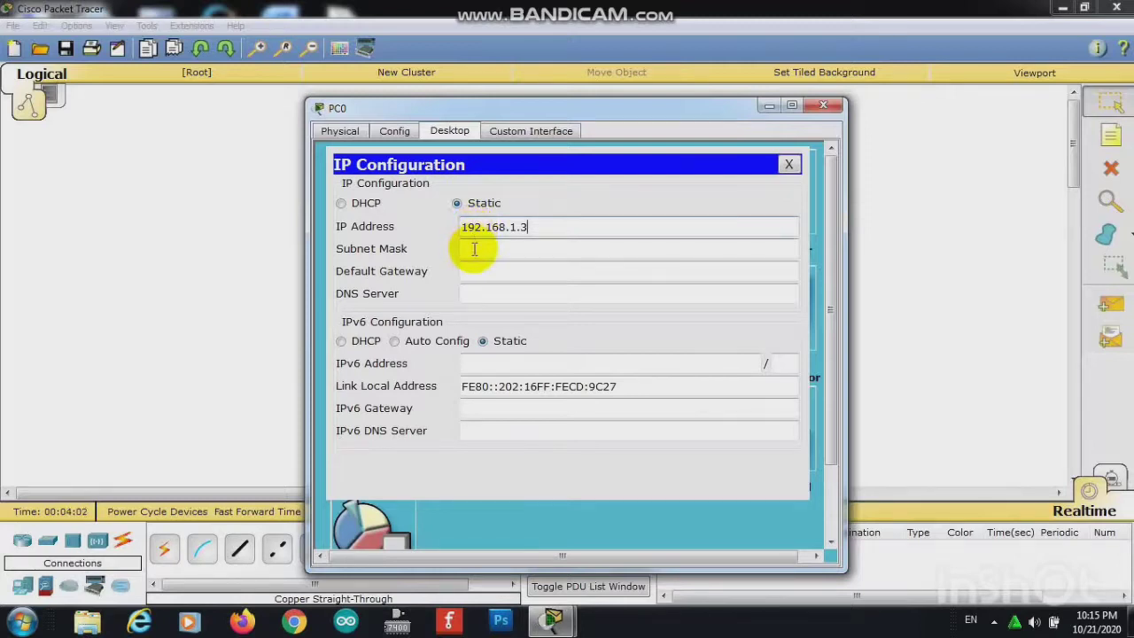
click(474, 249)
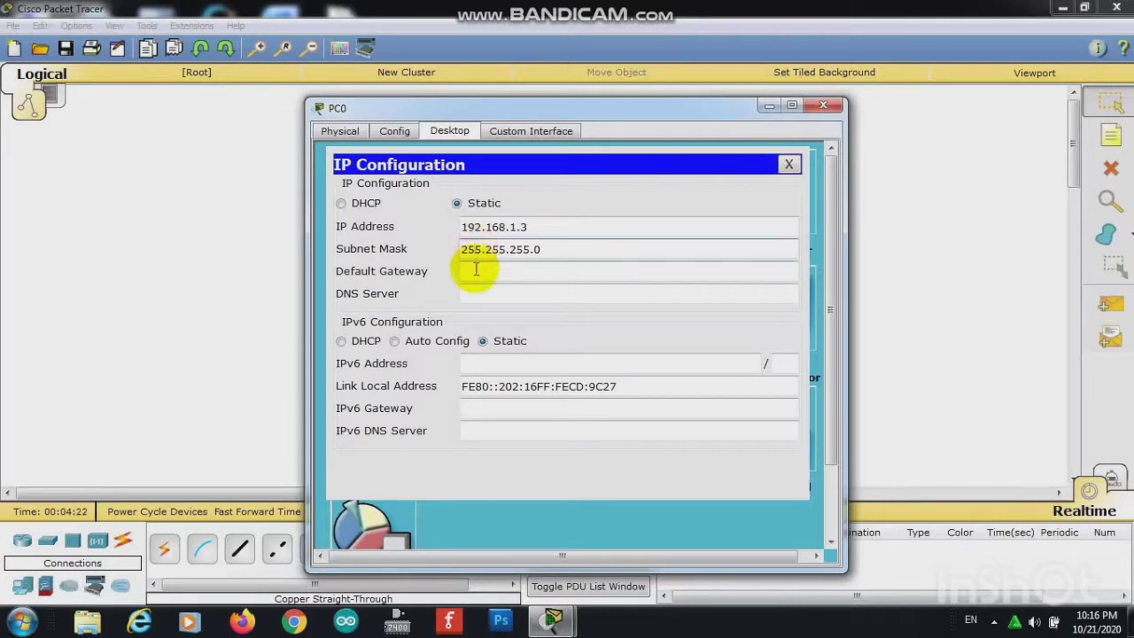
click(475, 269)
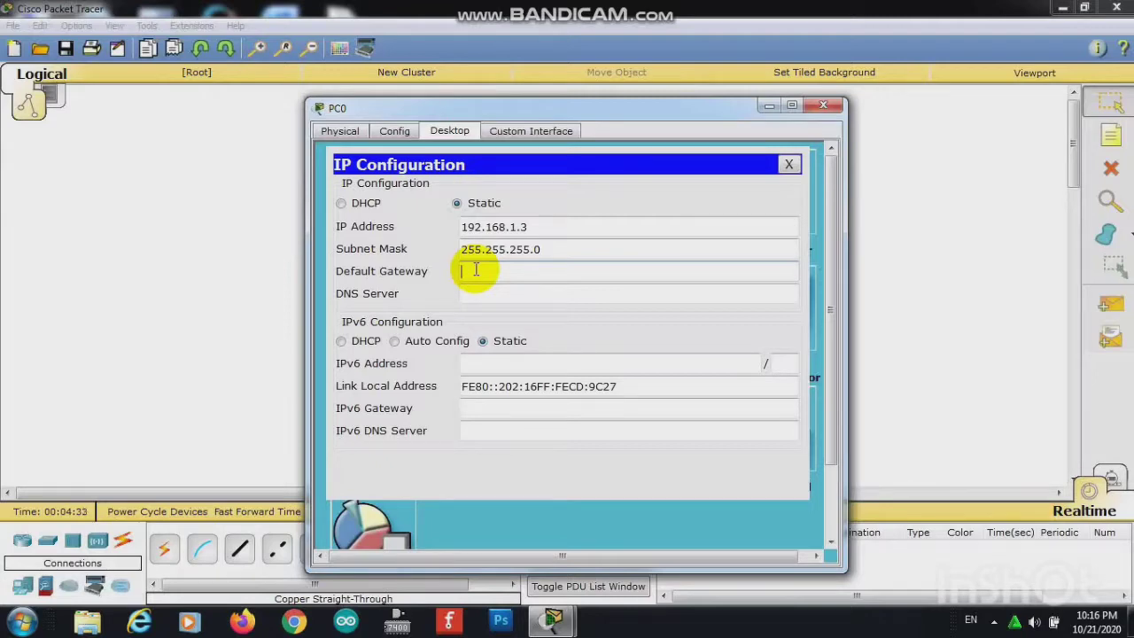
click(476, 269)
text(192.168.1.1)
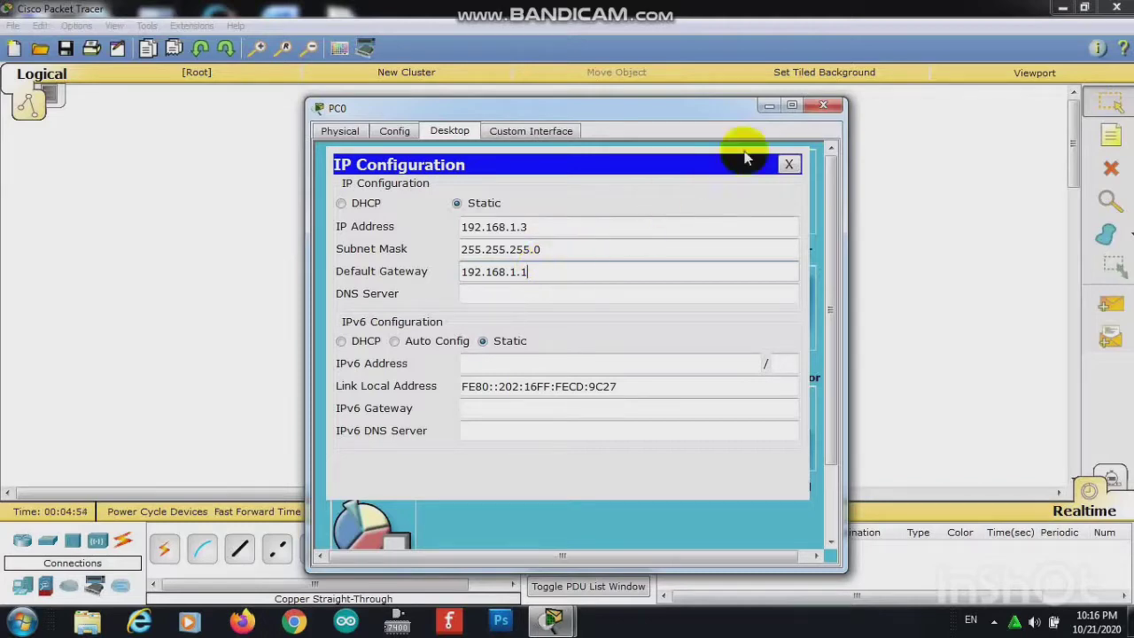
click(811, 107)
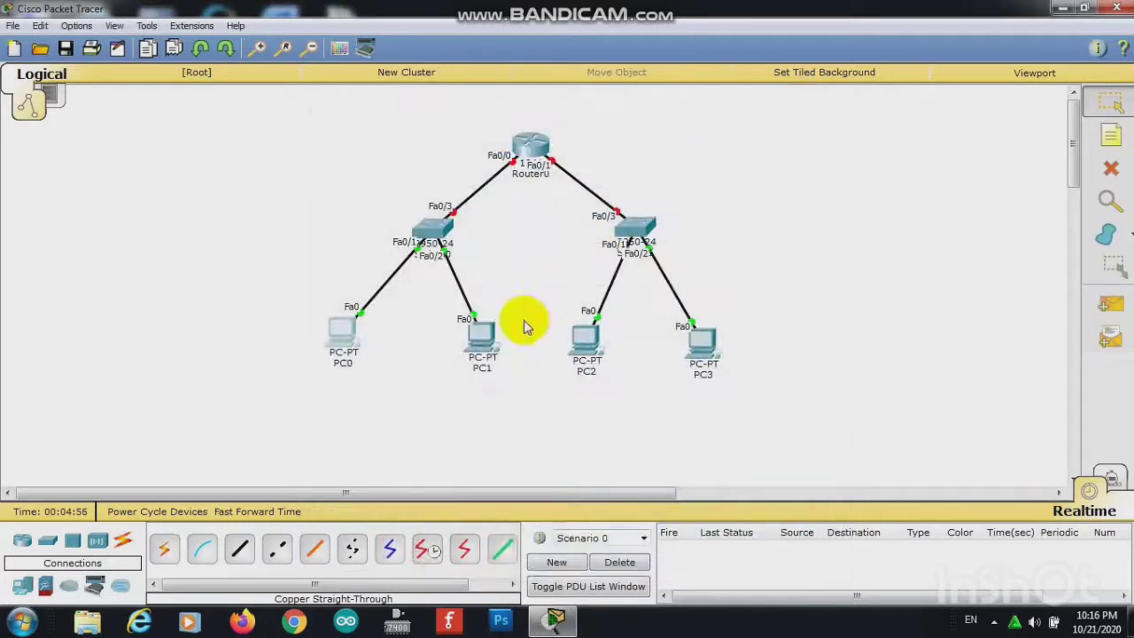
- Configure PC1 with static IP address 192.168.1.4, subnet mask 255.255.255.0 and default gateway 192.168.1.1
click(478, 337)
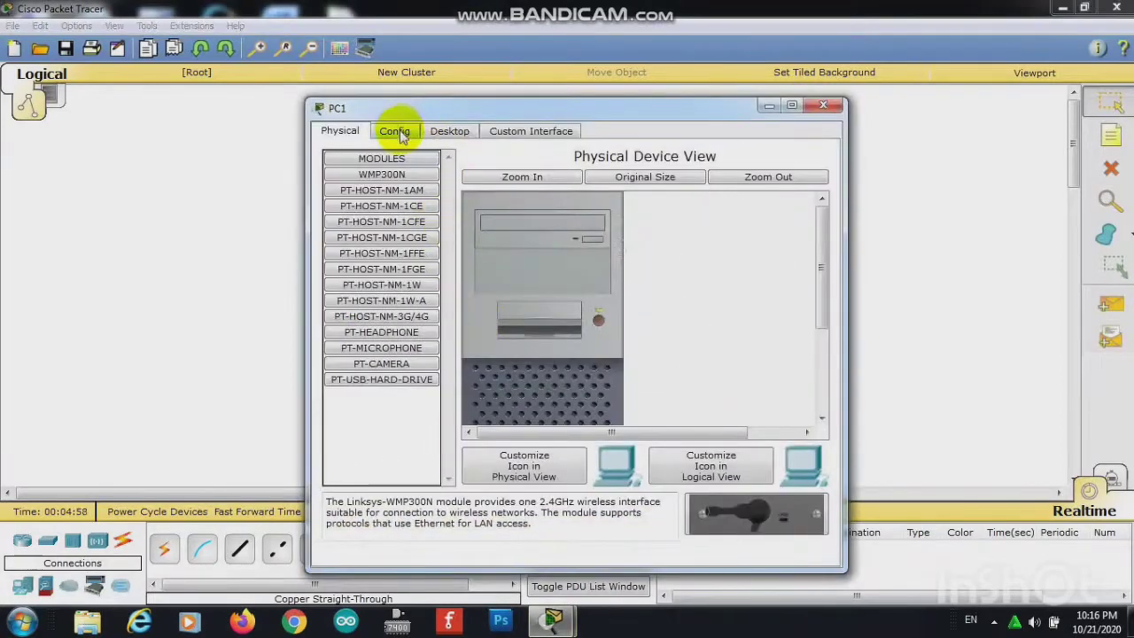
click(441, 133)
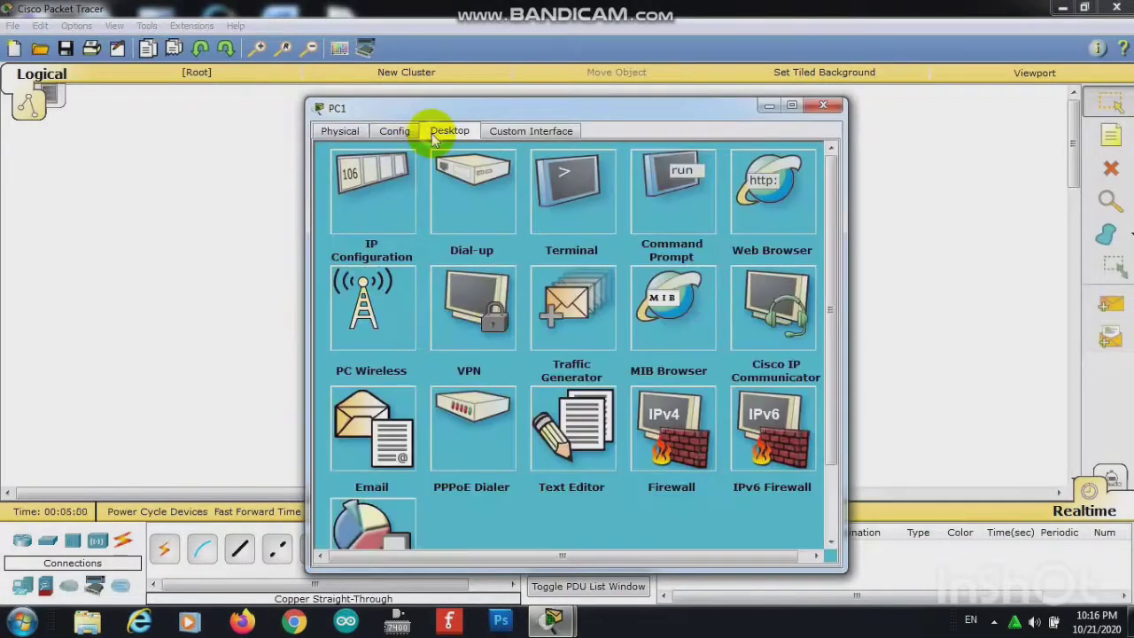
click(372, 194)
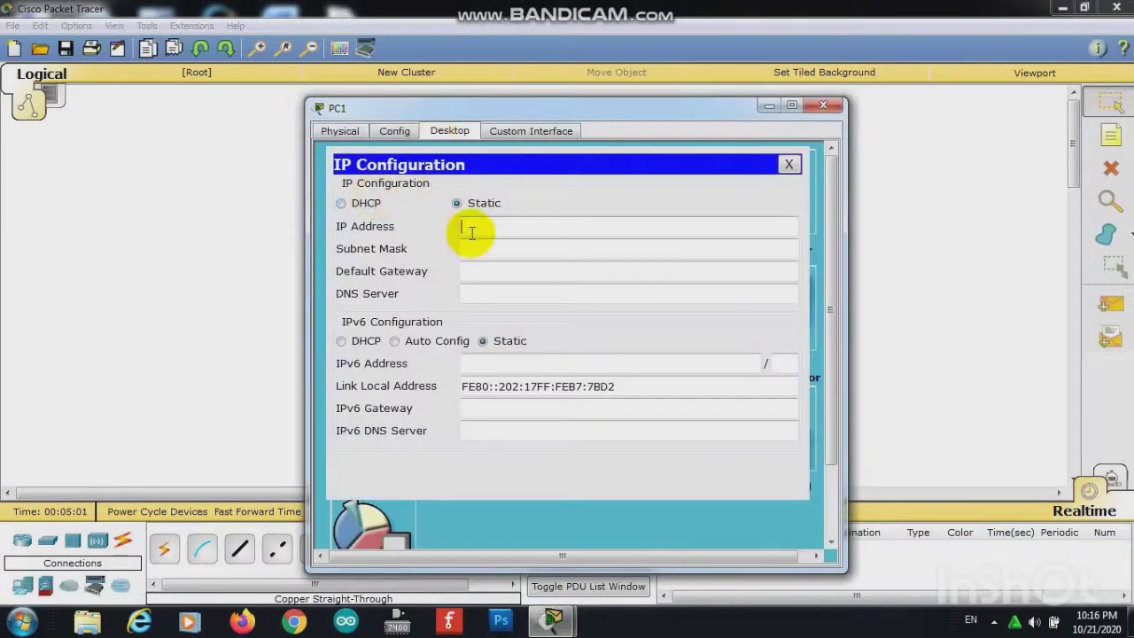
text(192.168.1.4)
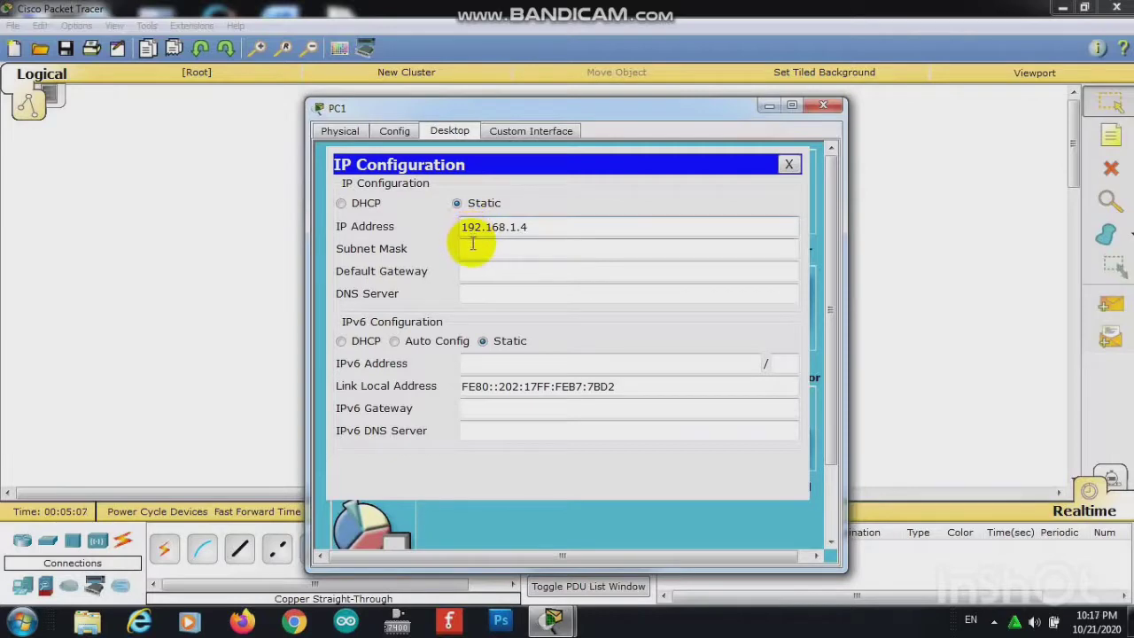
click(471, 250)
click(472, 275)
text(192)
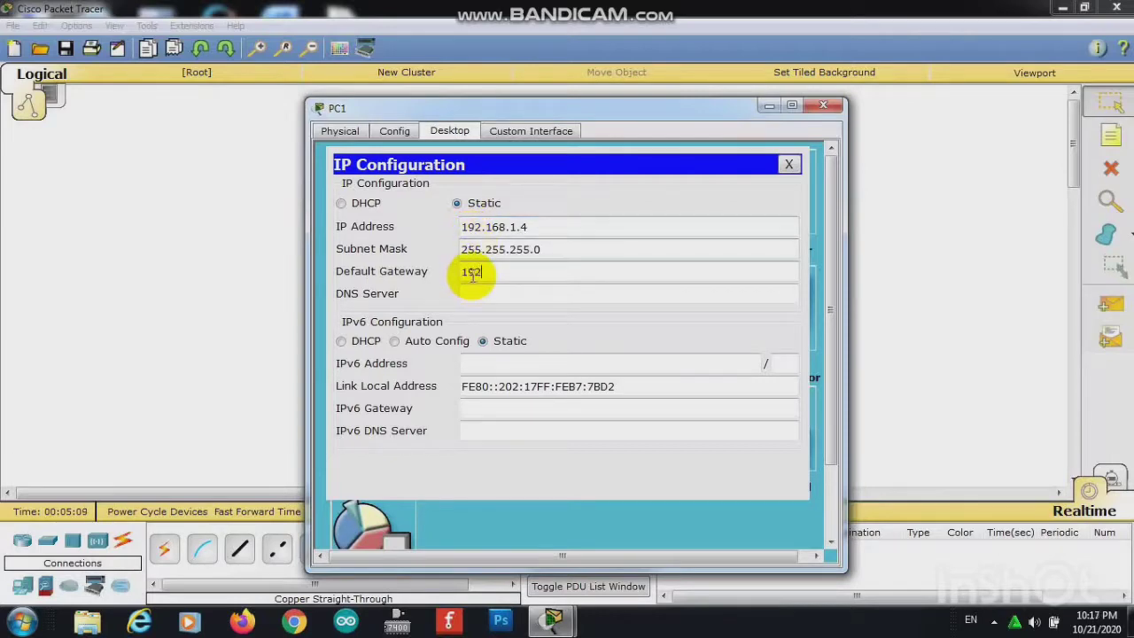
text(.168.1.1)
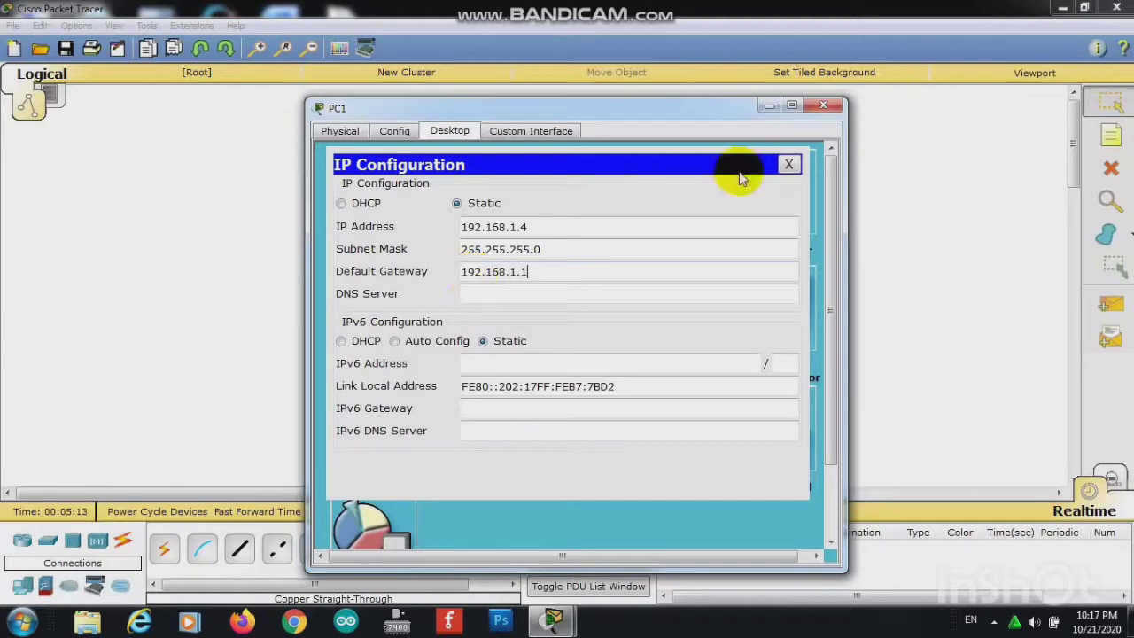
click(824, 108)
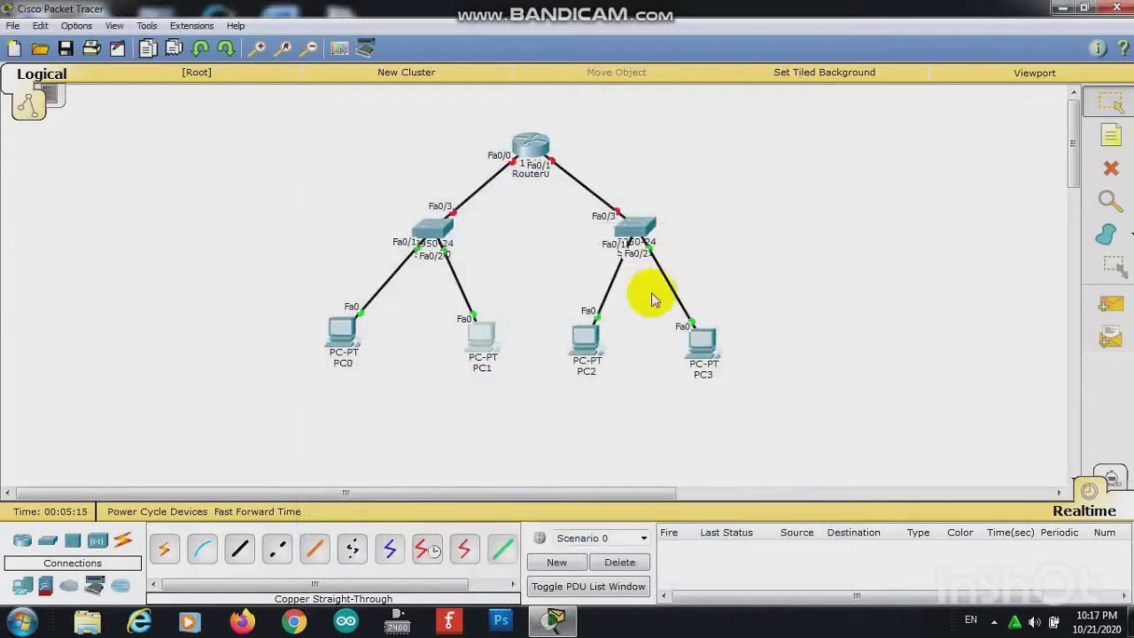
- Configure PC2 with static IP address 192.168.2.3, subnet mask 255.255.255.0 and default gateway 192.168.2.1
click(589, 344)
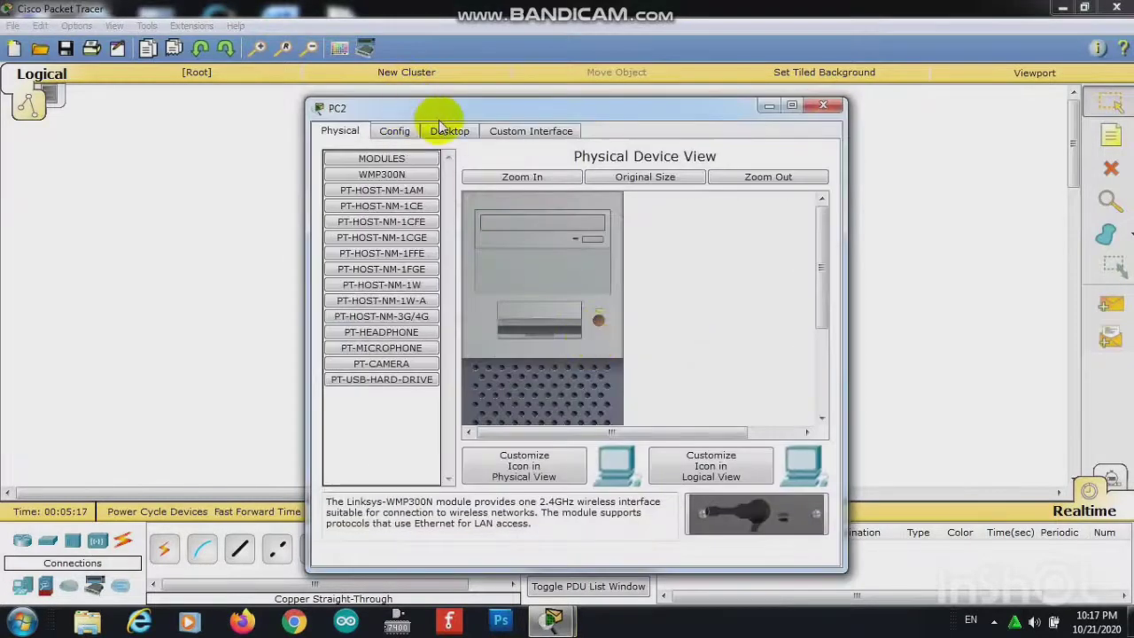
click(443, 130)
click(361, 220)
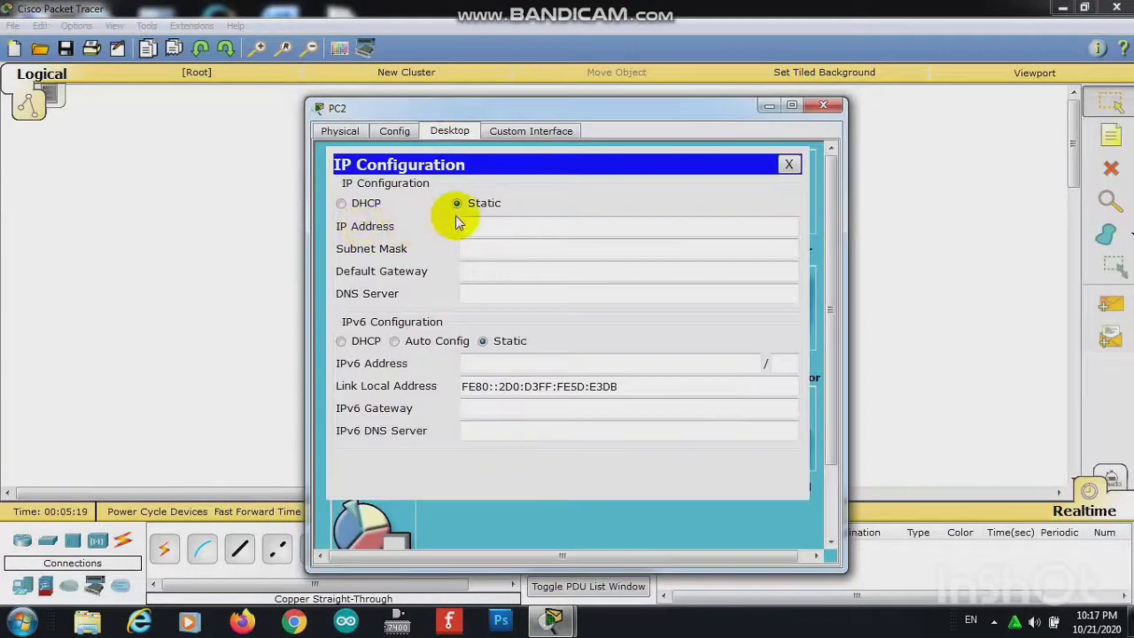
click(470, 227)
text(192)
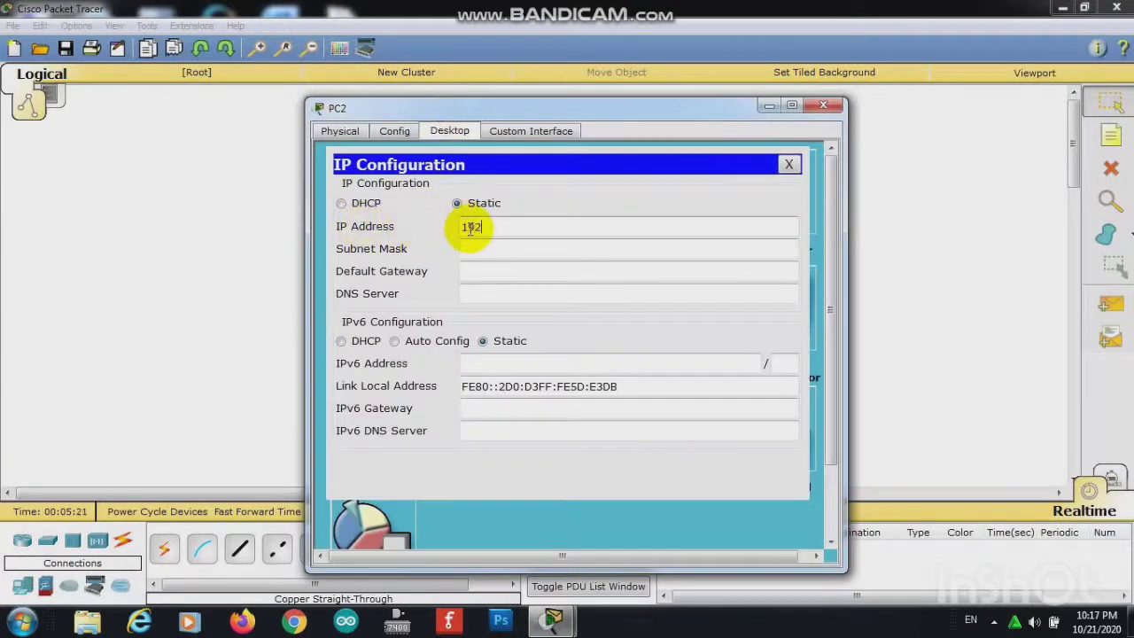
text(.168.2.3)
click(479, 247)
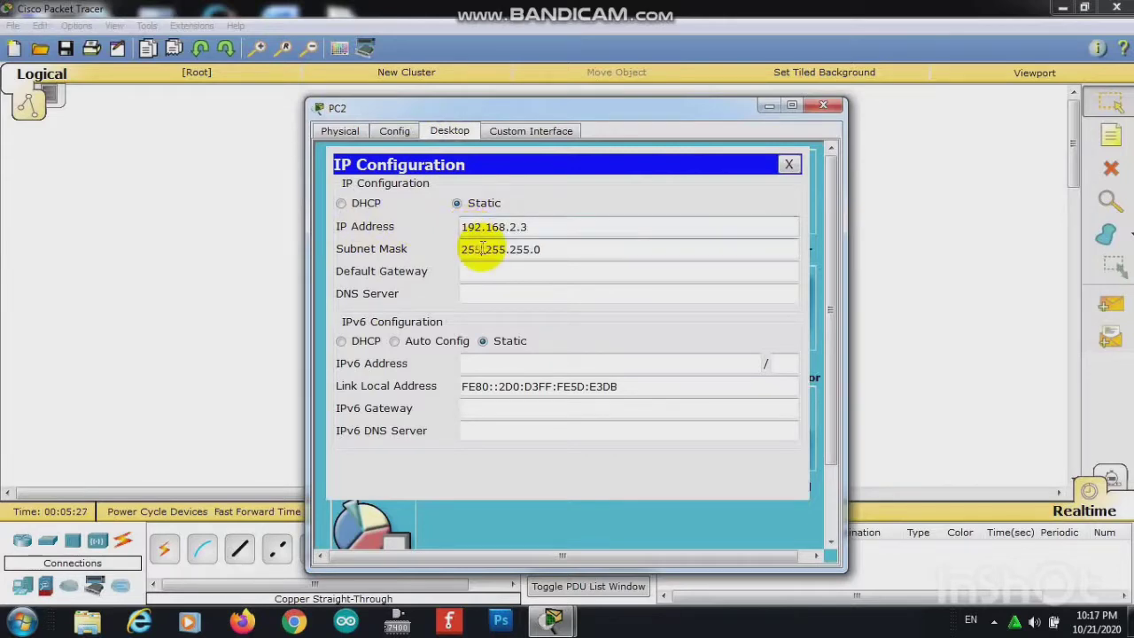
click(483, 280)
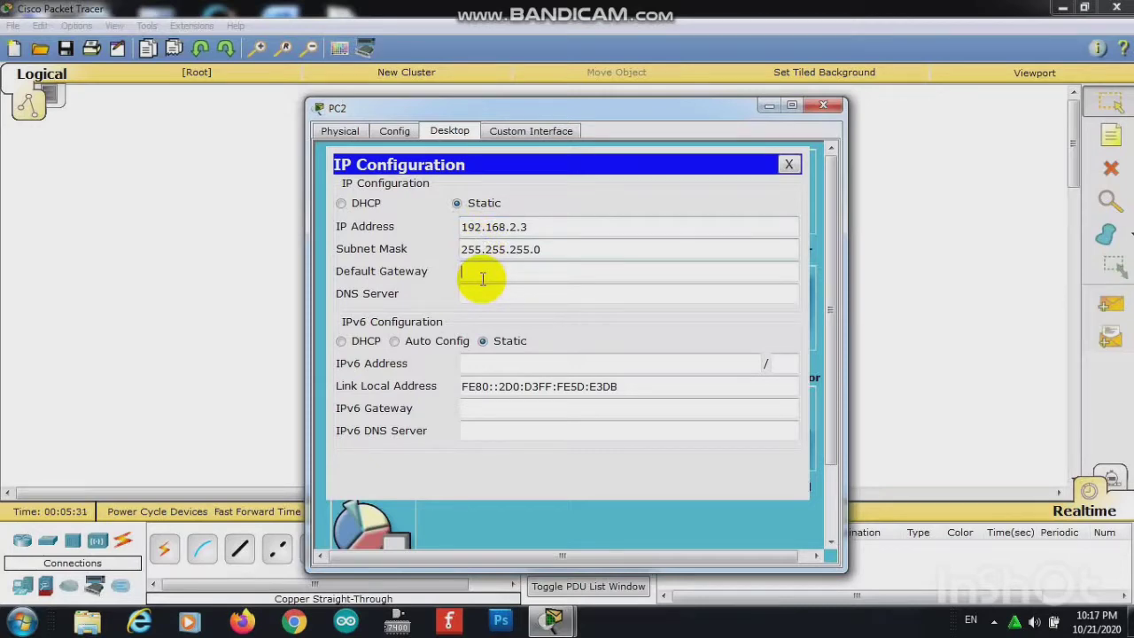
text(192.168.2.1)
click(823, 105)
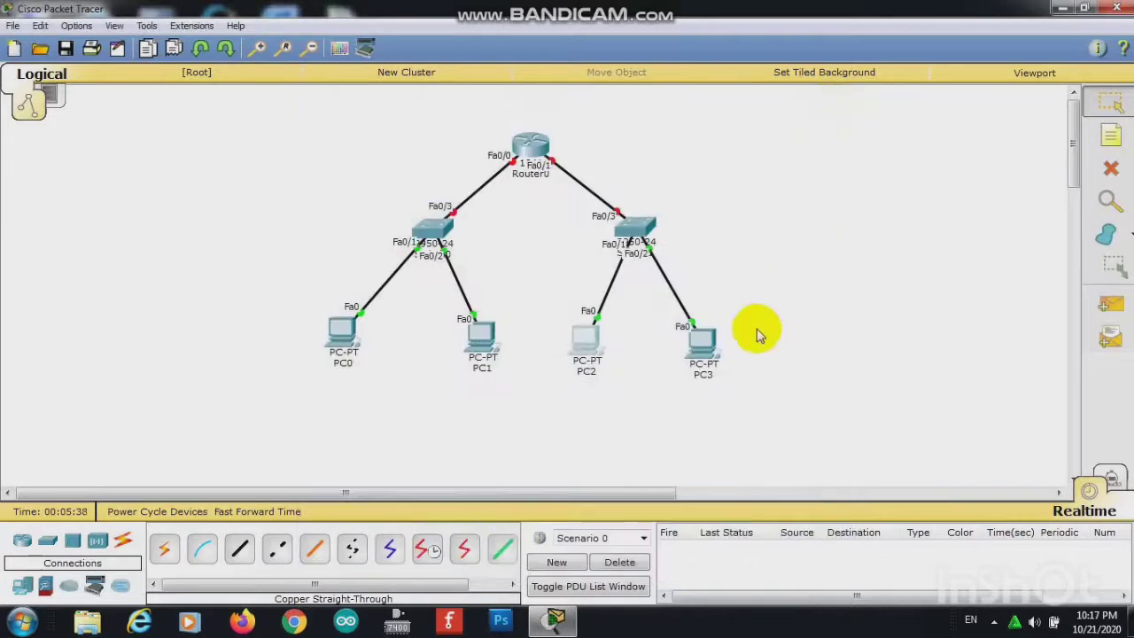
- Configure PC3 with static IP address 192.168.2.4, subnet mask 255.255.255.0 and default gateway 192.168.2.1
click(707, 341)
click(462, 139)
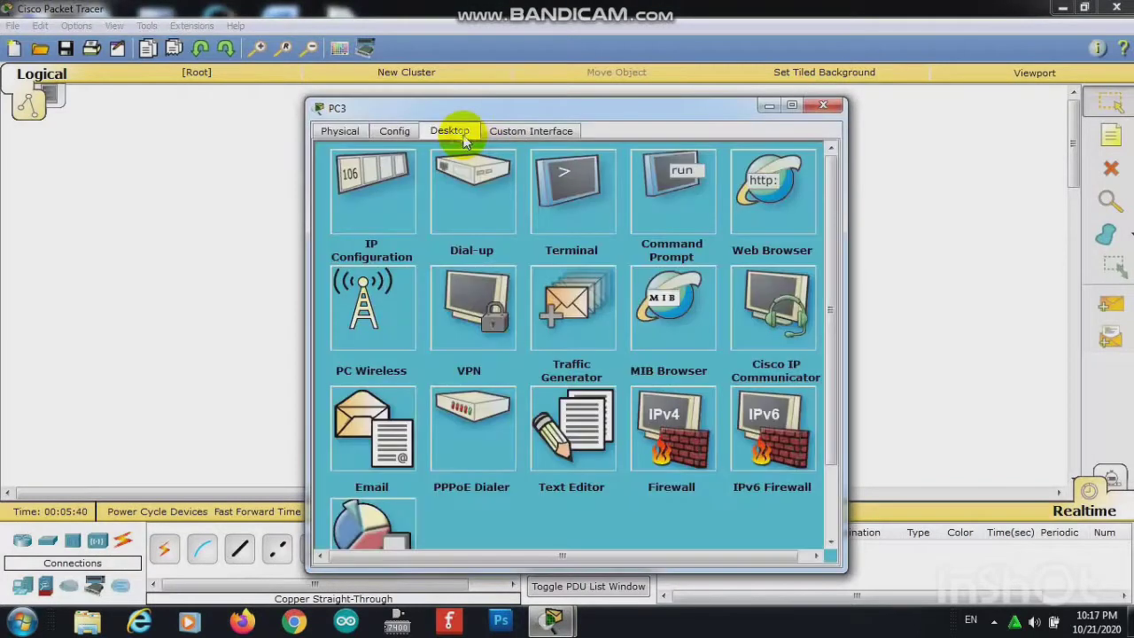
click(387, 189)
click(457, 203)
click(476, 232)
text(1)
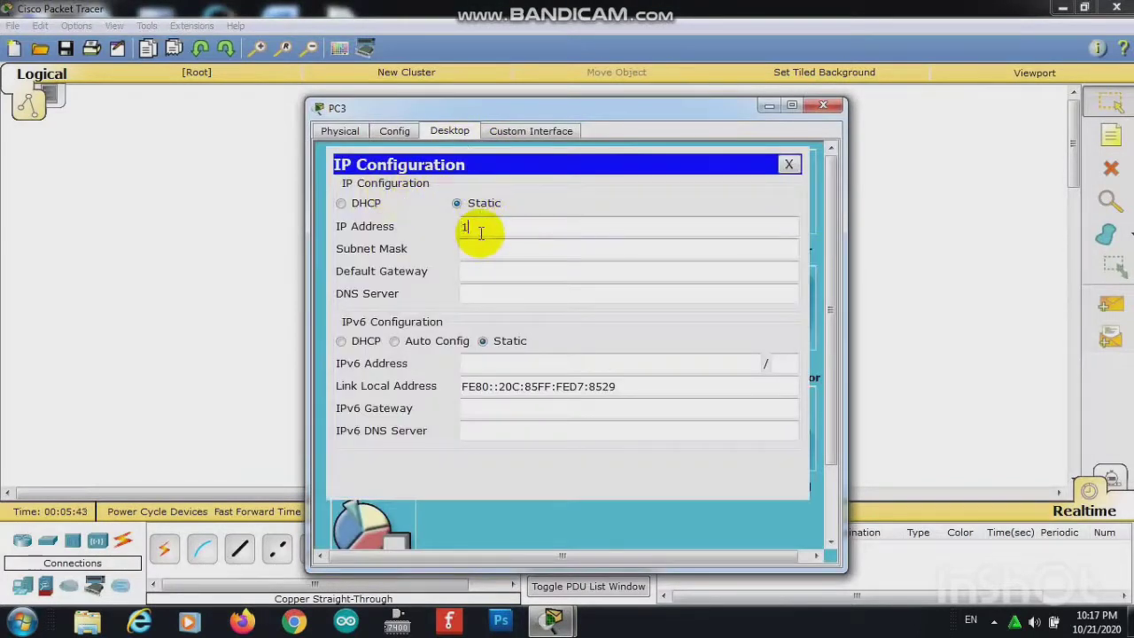
text(92.168.2.4)
click(481, 249)
click(481, 278)
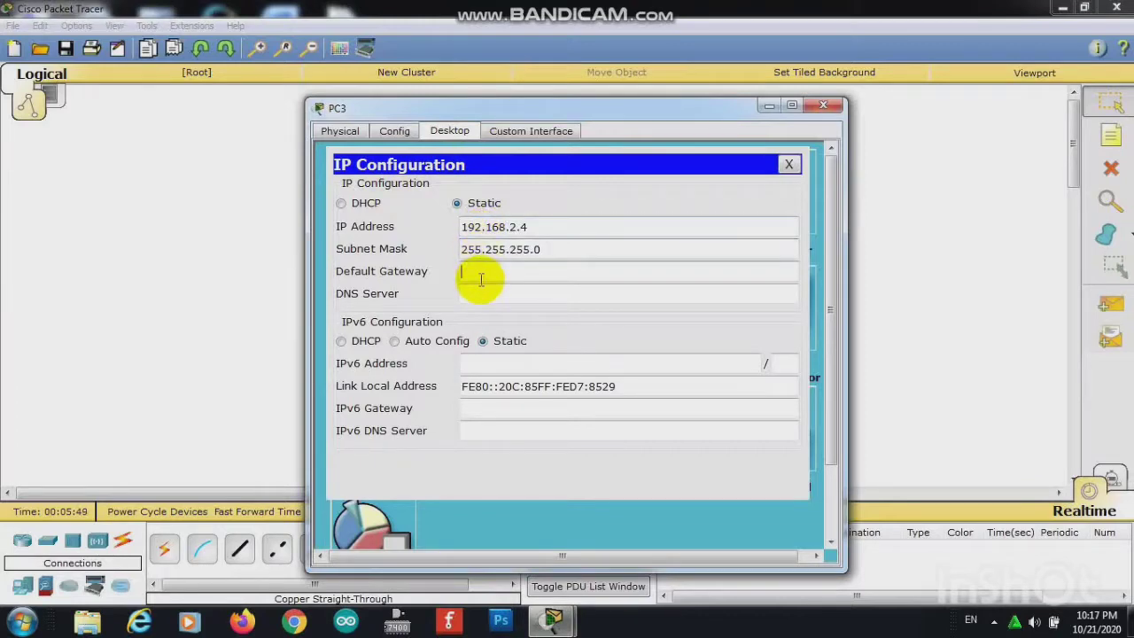
text(192.168.2.1)
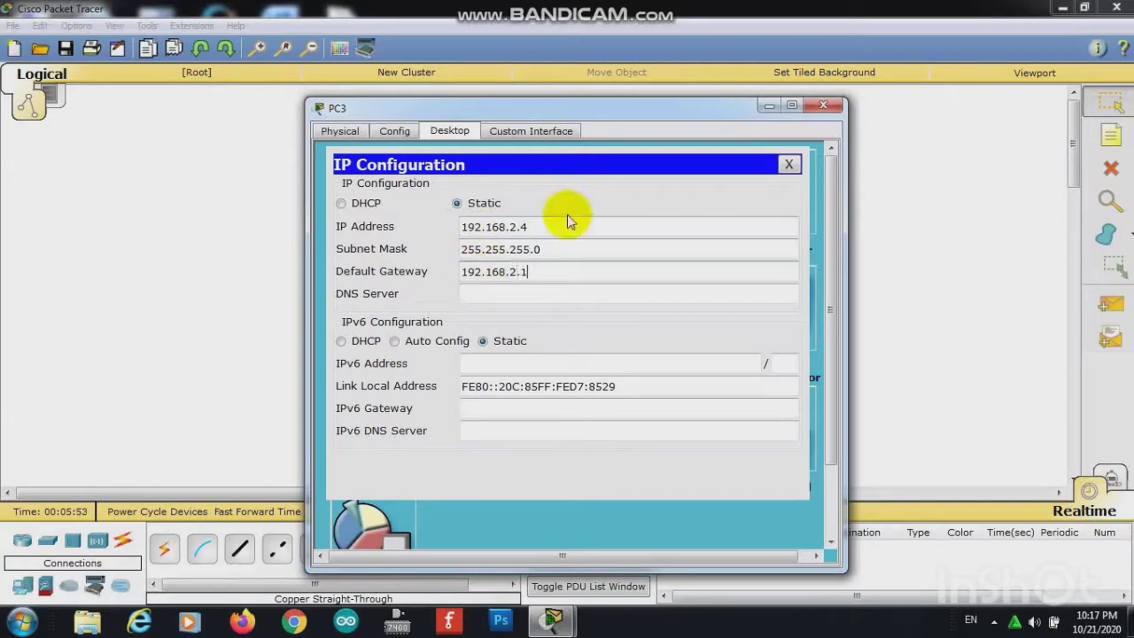
- Open Router0's command line, decline the initial configuration dialog, and enter global configuration mode with enable and configure terminal
click(823, 105)
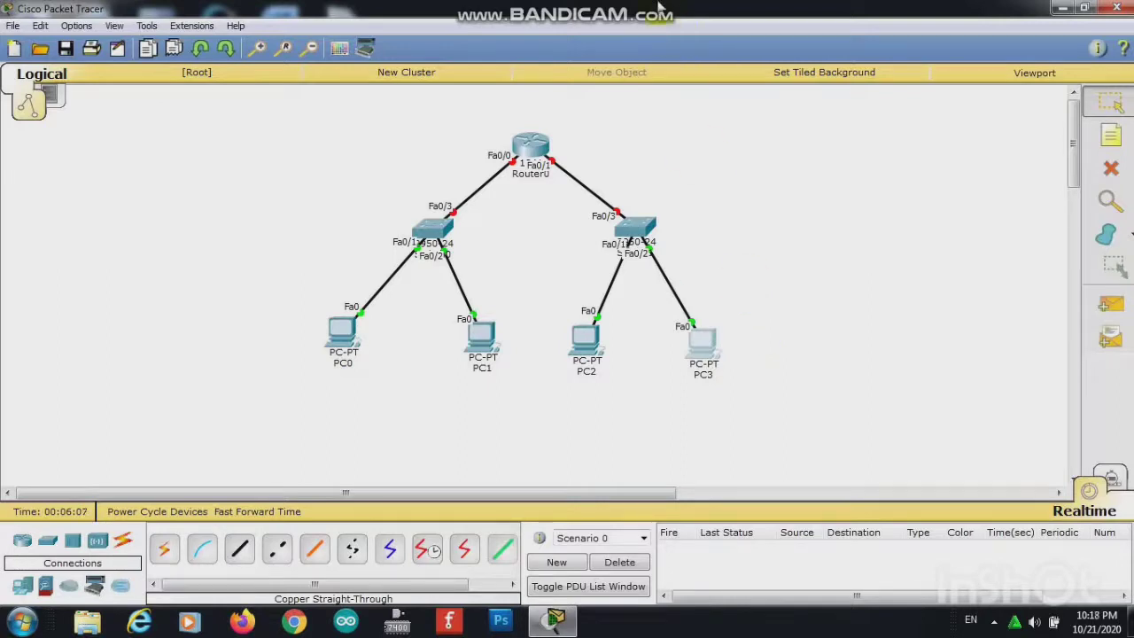
click(532, 156)
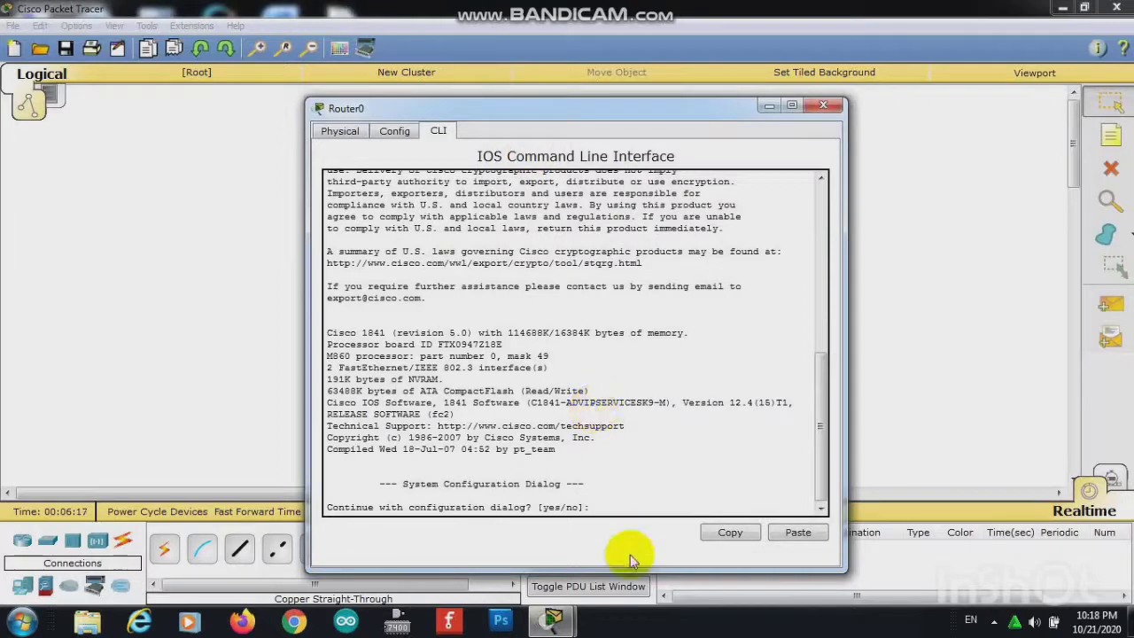
text(no)
key(Return)
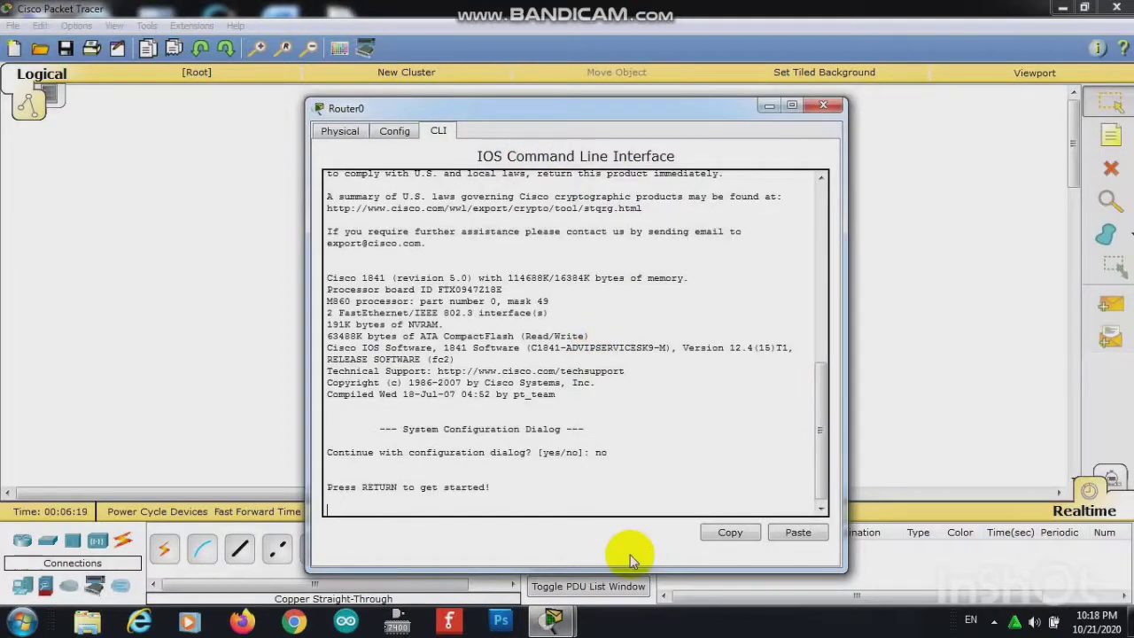
key(Return)
text(enable)
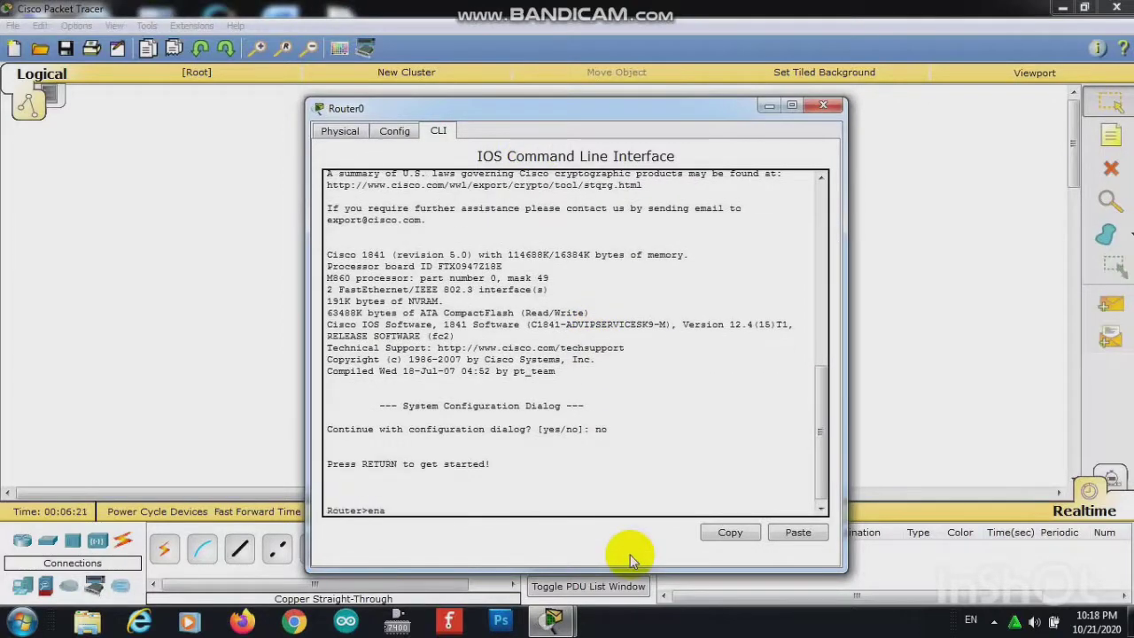
key(Return)
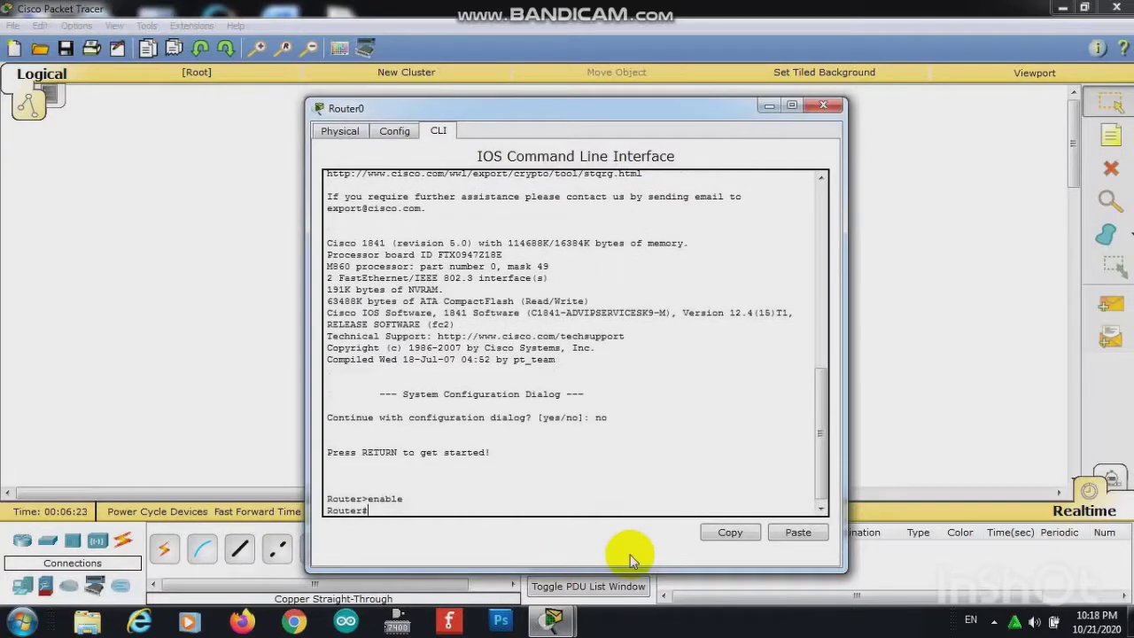
text(configure terminal)
key(Return)
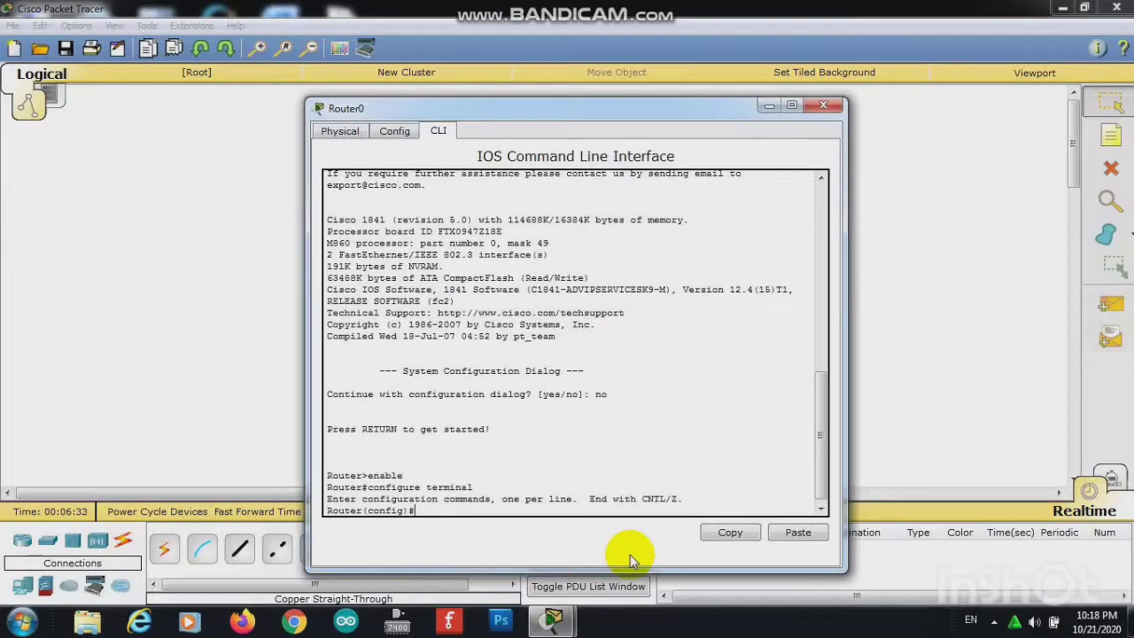
- Assign 192.168.1.1 with subnet mask 255.255.255.0 to Router0's interface fa0/0 and bring the interface up with no shutdown
text(interface fa0/0)
key(Return)
text(i)
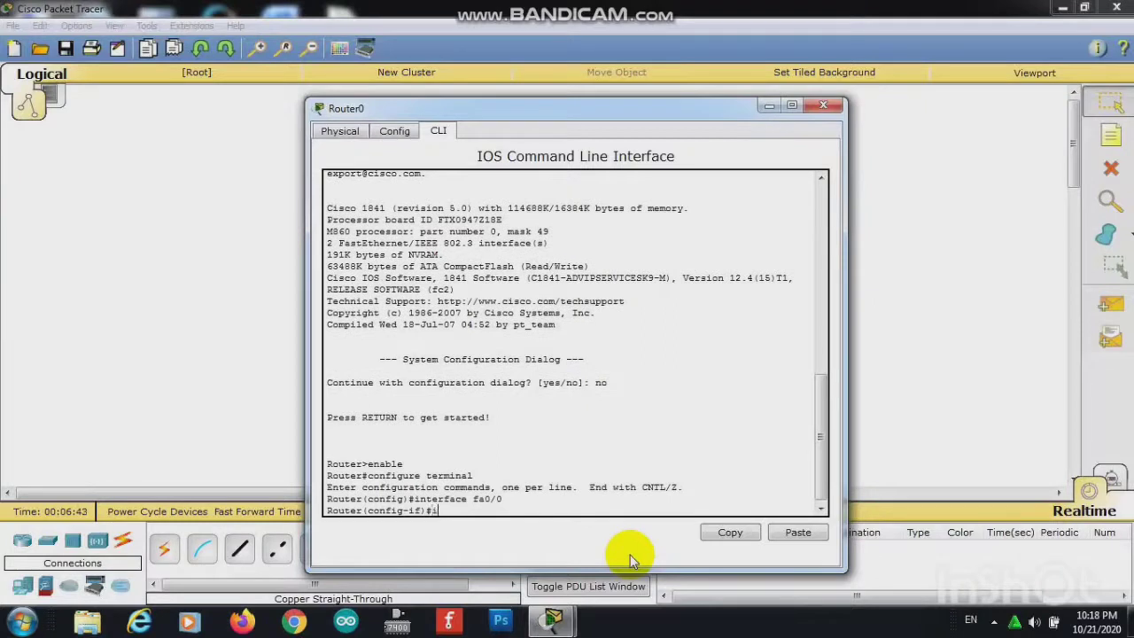
text(p address 192.168.1.1)
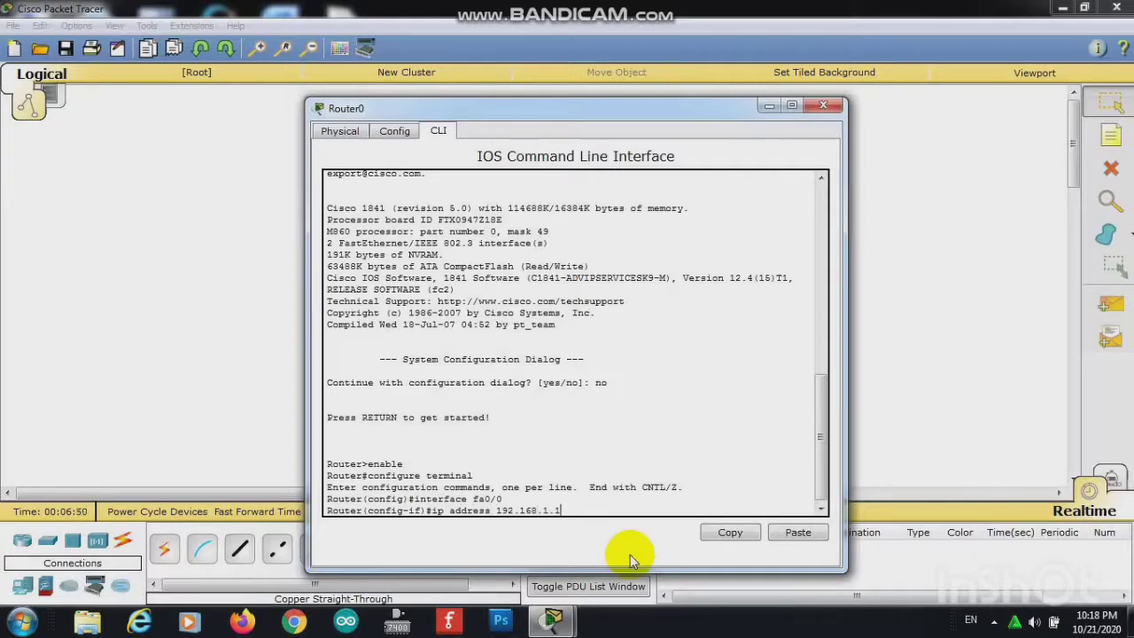
text( 255.255.255.0)
key(Return)
text(n)
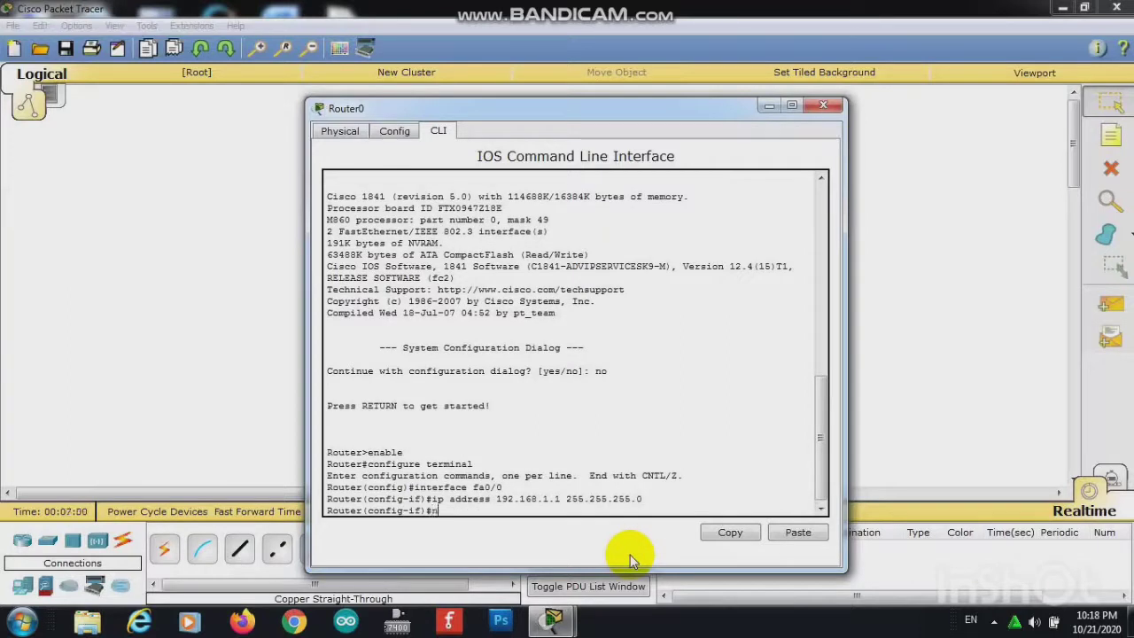
text(o shutdown)
key(Return)
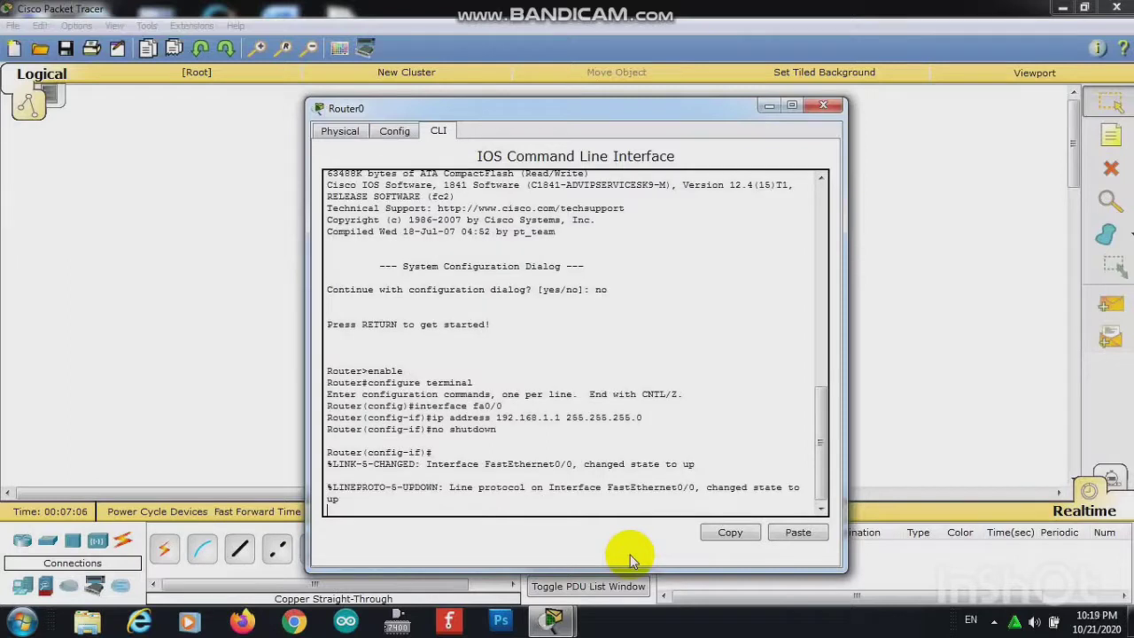
- Exit back to privileged mode from the fa0/0 interface and save Router0's configuration with the write command
text(exit)
key(Return)
text(ex)
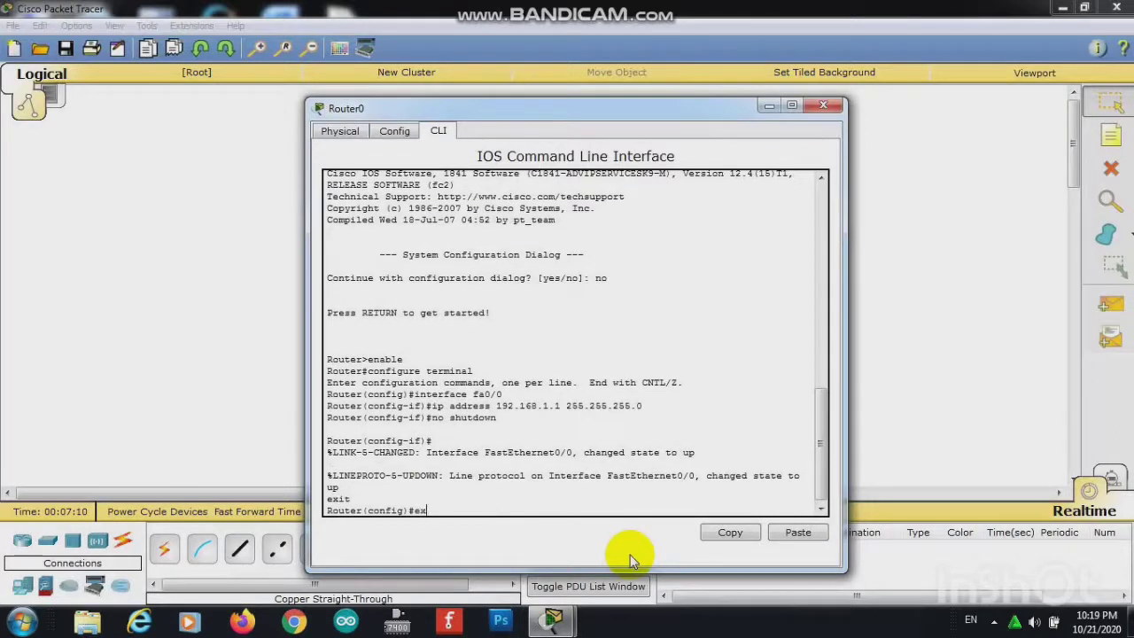
text(it)
key(Return)
text(w)
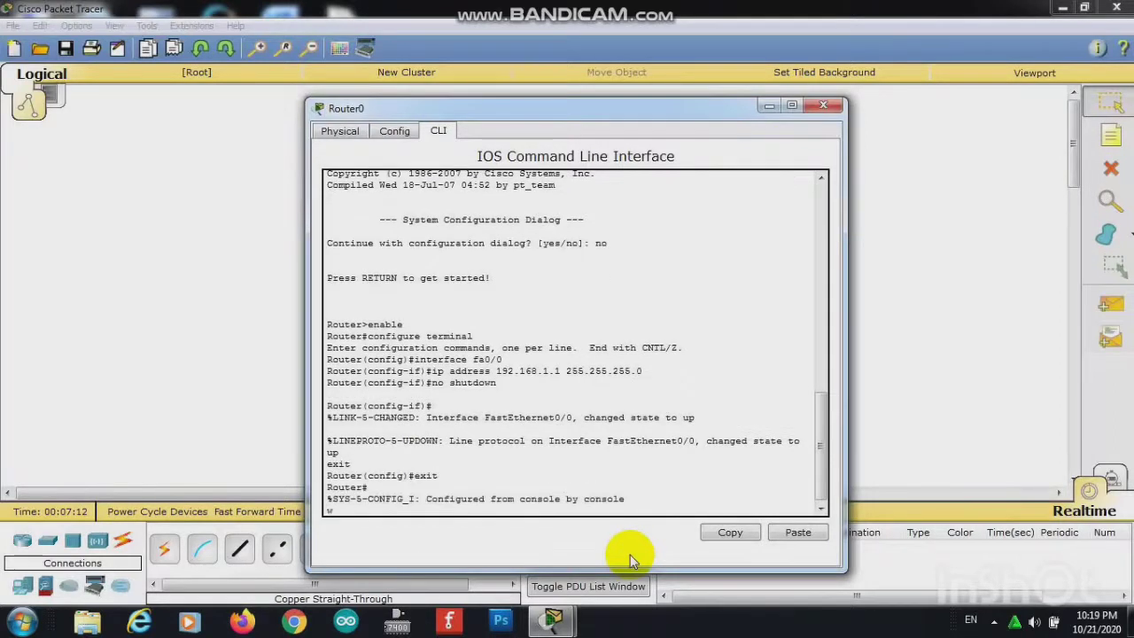
text(rite)
key(Return)
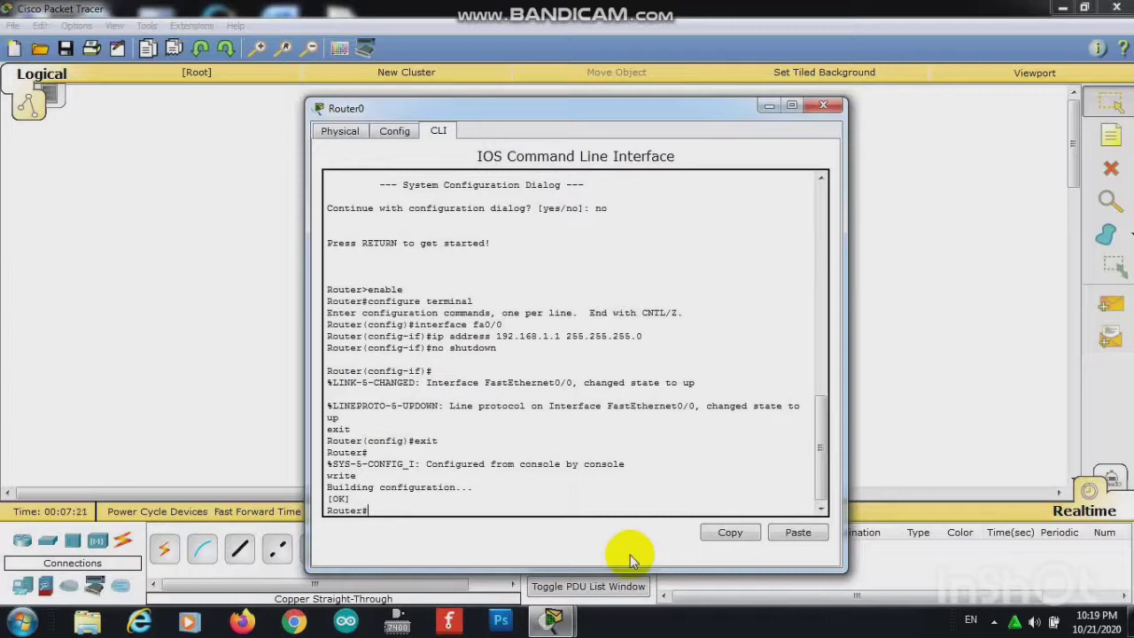
- Re-enter Router0's global configuration mode using enable and configure terminal
text(enabl)
text(e)
key(Return)
text(c)
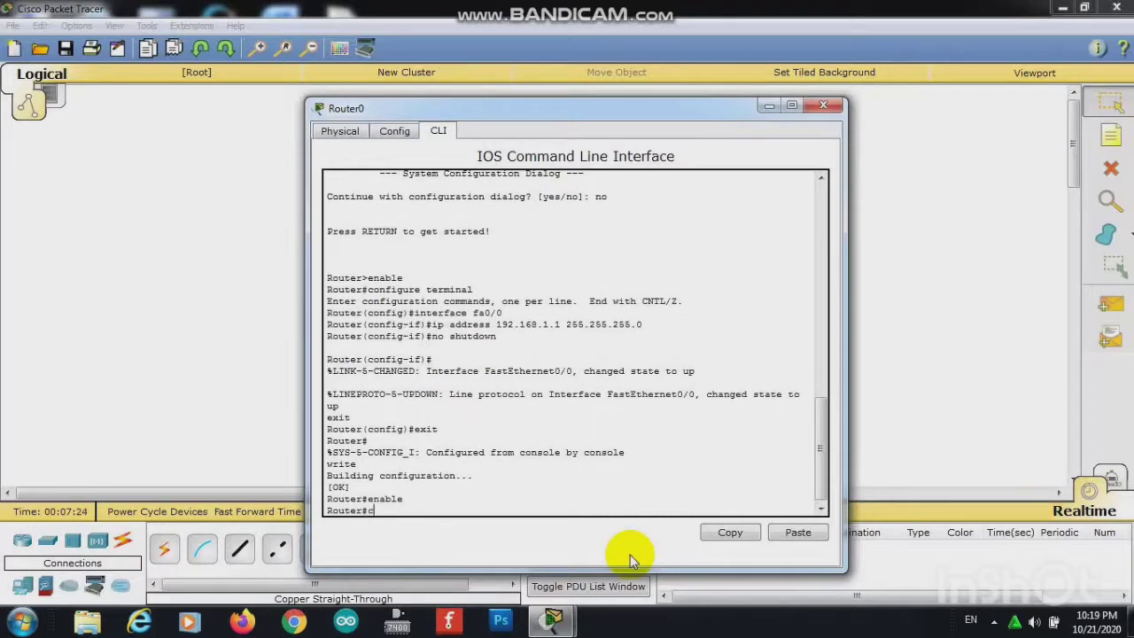
text(onfigure termina)
text(l)
key(Return)
- Assign 192.168.2.1 with subnet mask 255.255.255.0 to Router0's interface fa0/1 and activate it with no shut
text(ig)#interface fa)
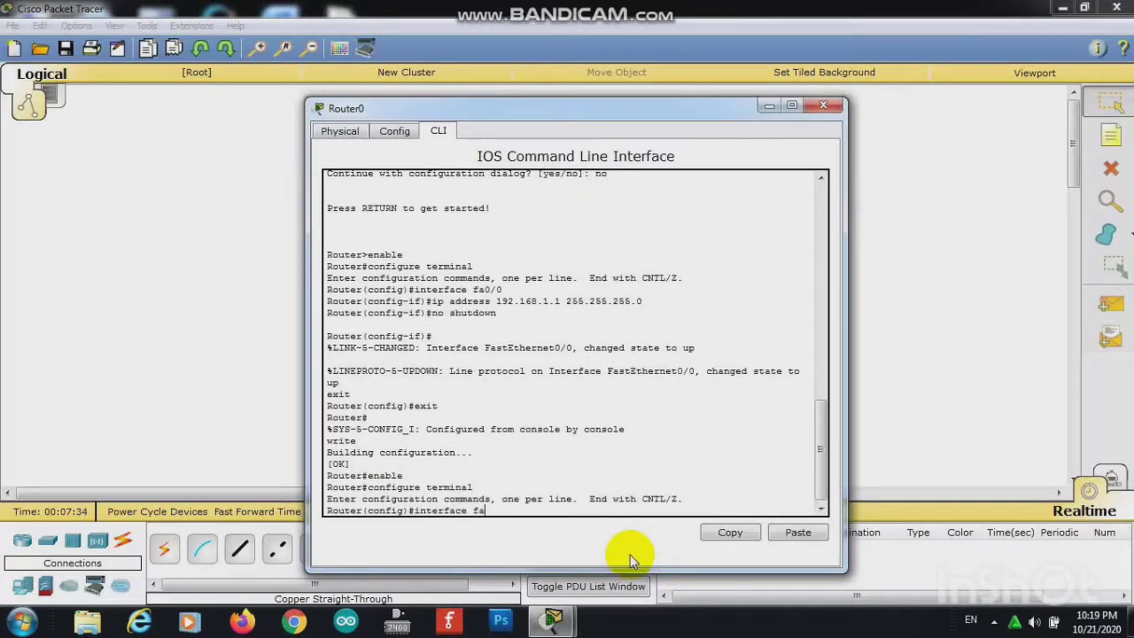
text(0/1)
key(Return)
text(ip a)
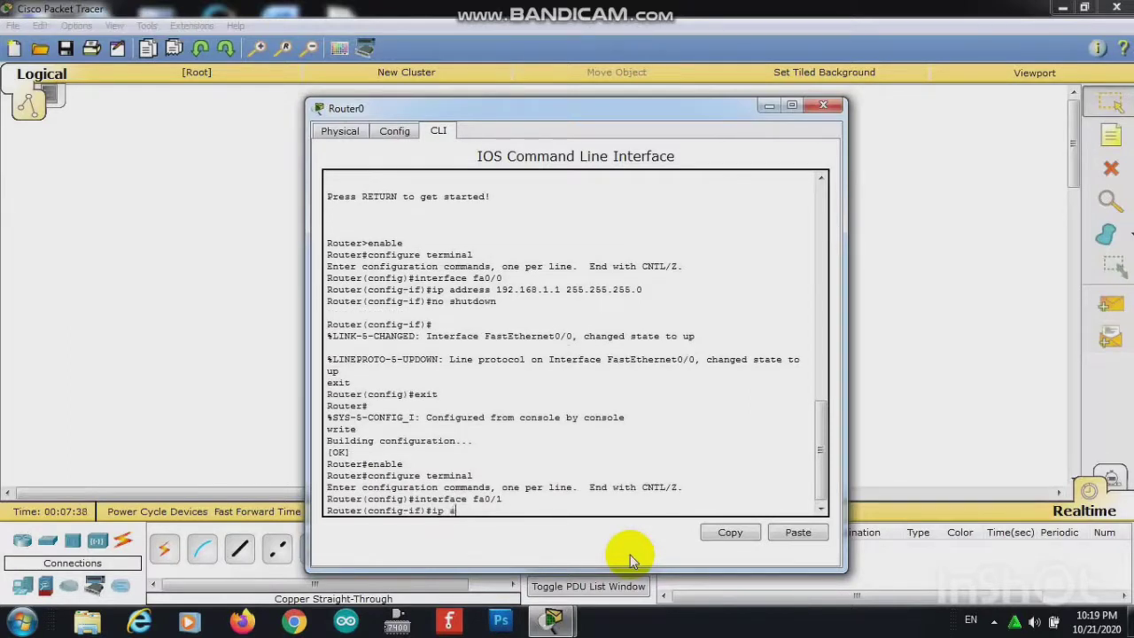
text(ddress 192.168.2.1 255.255.255.)
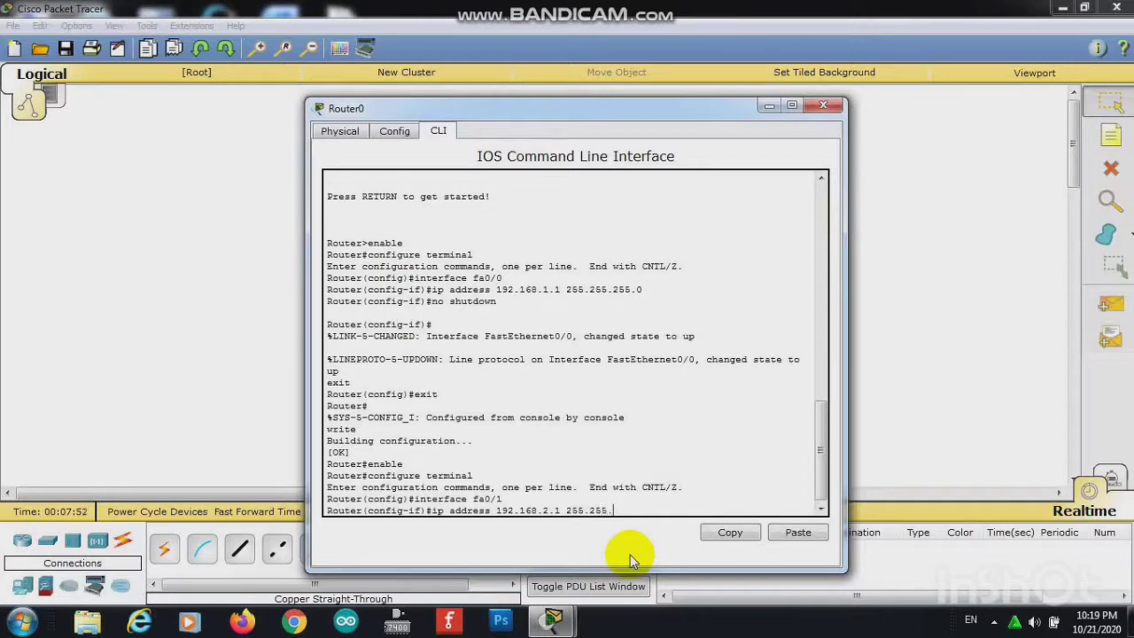
text(0)
key(Return)
text(no shut)
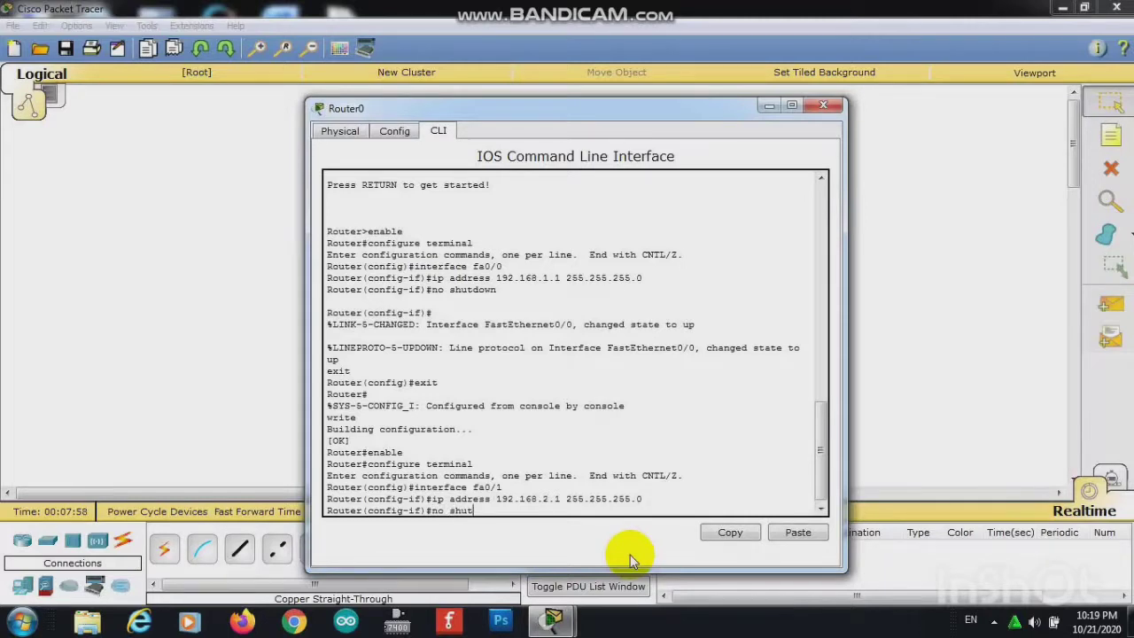
key(Return)
- Exit the fa0/1 and global configuration modes, save with write, and close the Router0 window
text(ex)
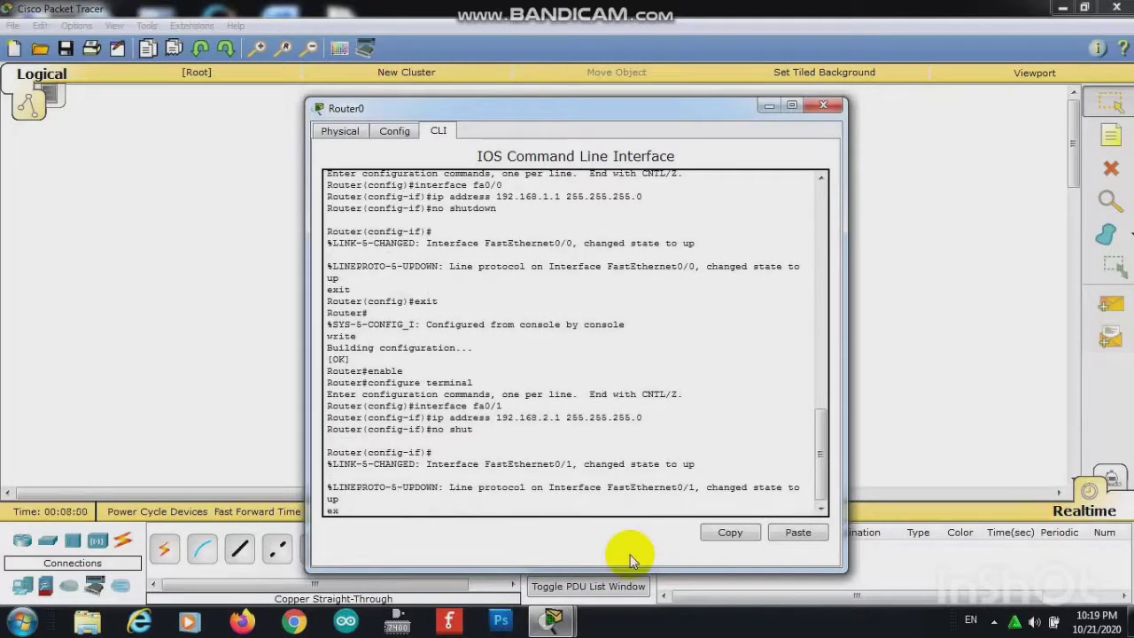
text(it)
key(Return)
text(ex)
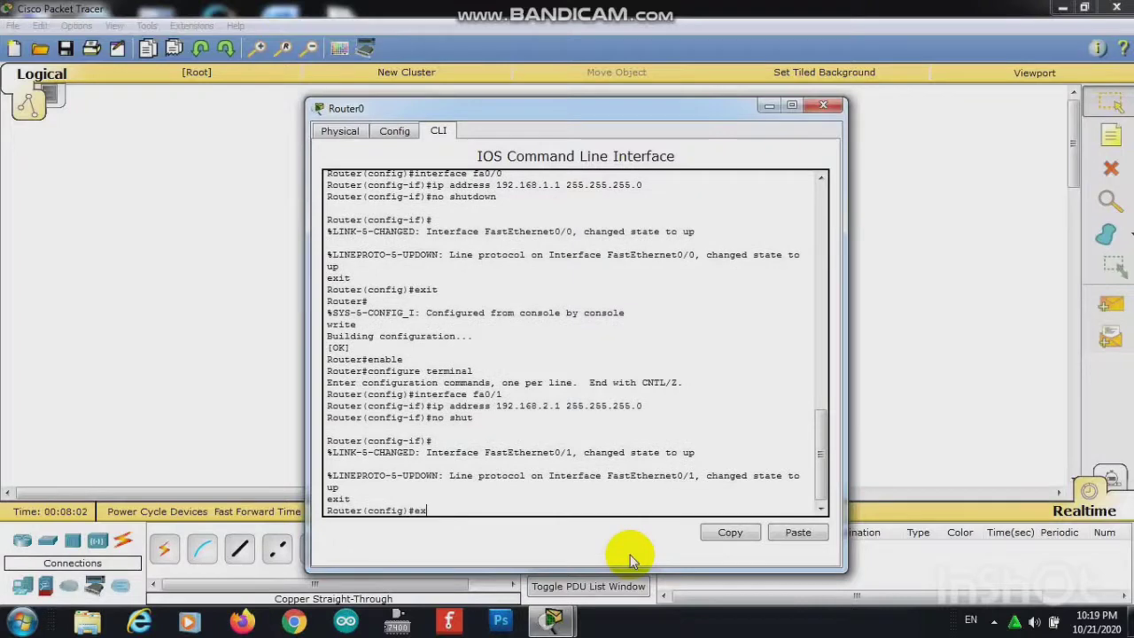
text(it)
key(Return)
text(wr)
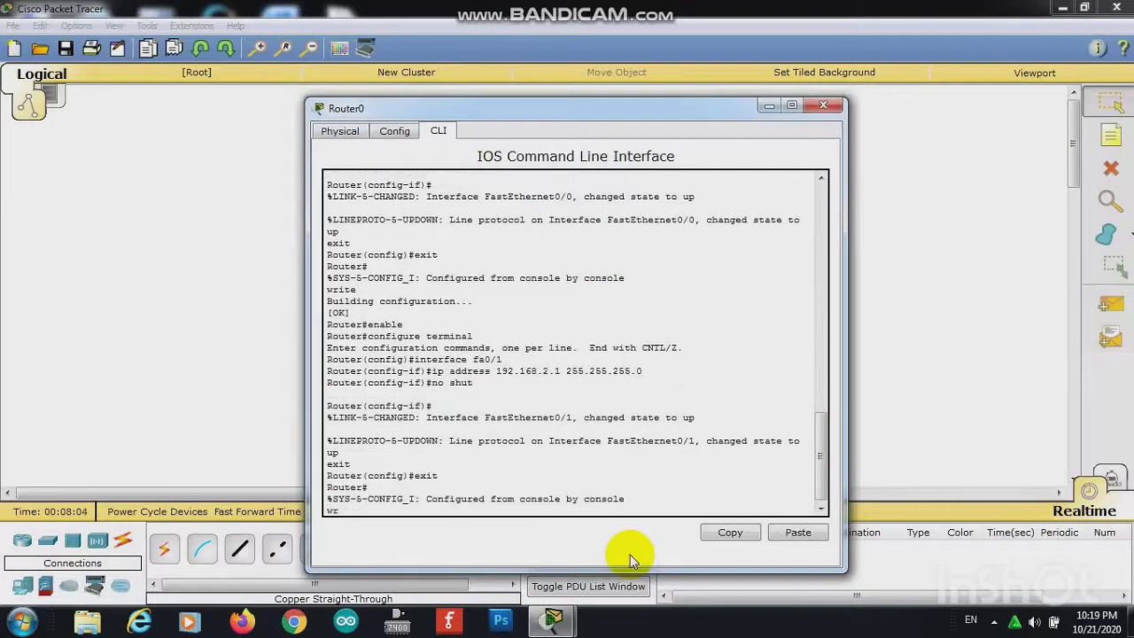
text(ite)
key(Return)
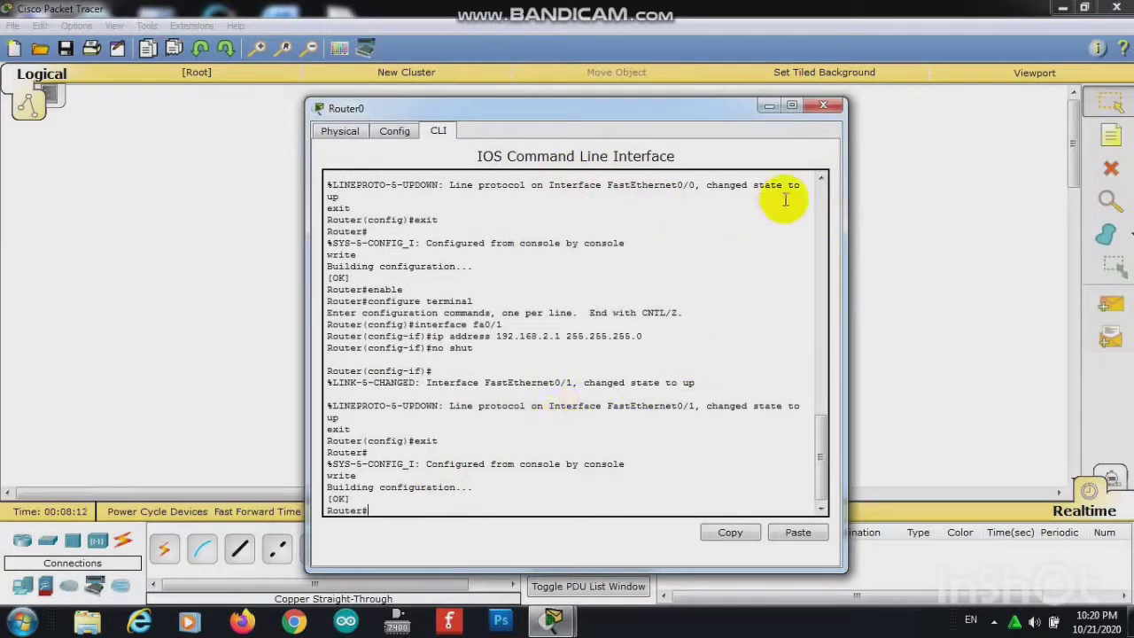
click(822, 109)
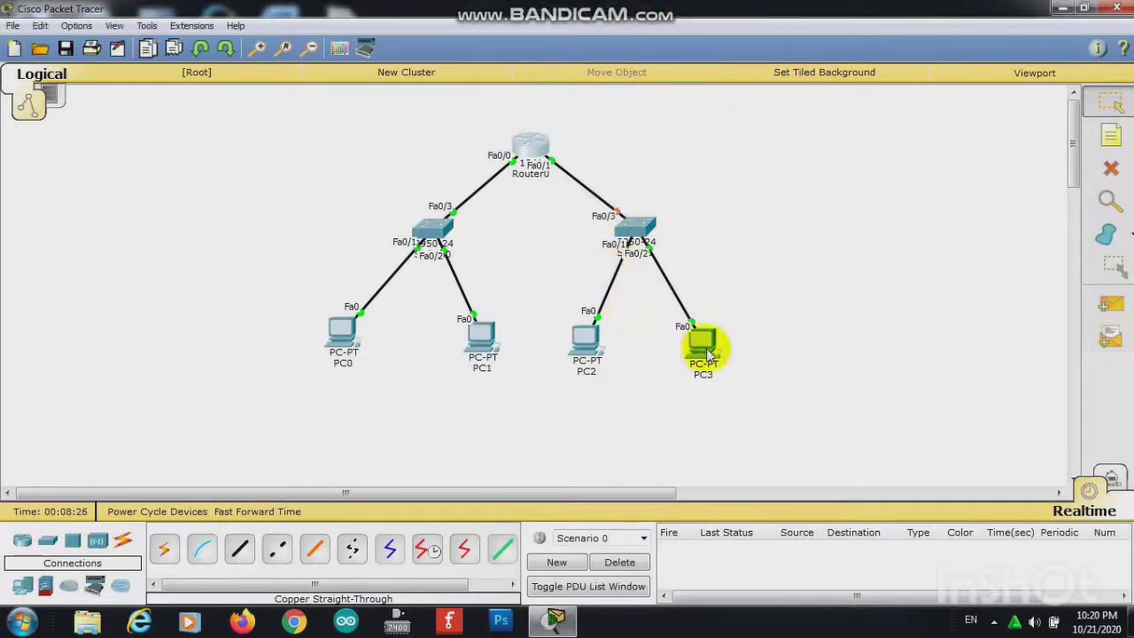
- Spread PC2 and PC3 slightly farther apart beneath their switch in the topology
drag(705, 345, 719, 352)
drag(585, 341, 575, 342)
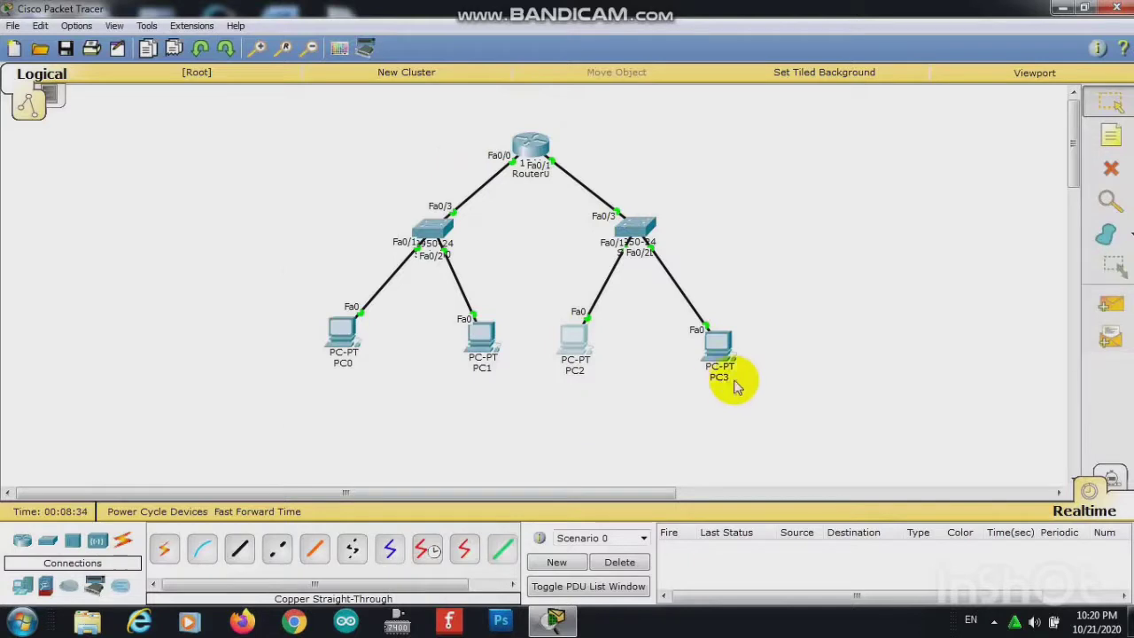
click(778, 379)
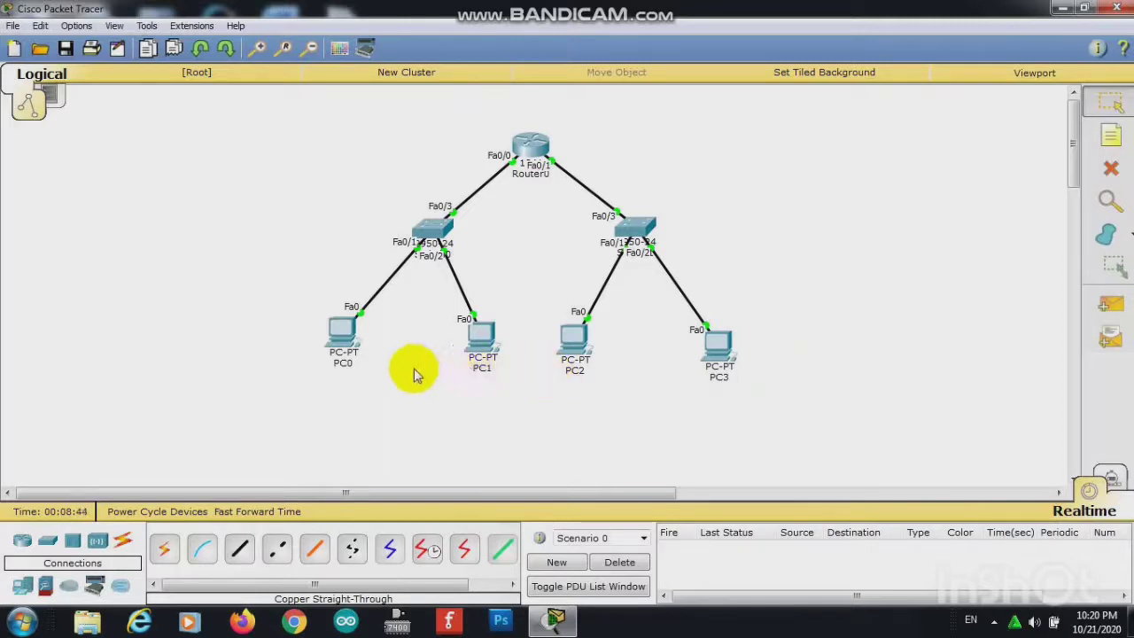
- Open PC0's Command Prompt and ping its default gateway at 192.168.1.1
mouse_move(341, 339)
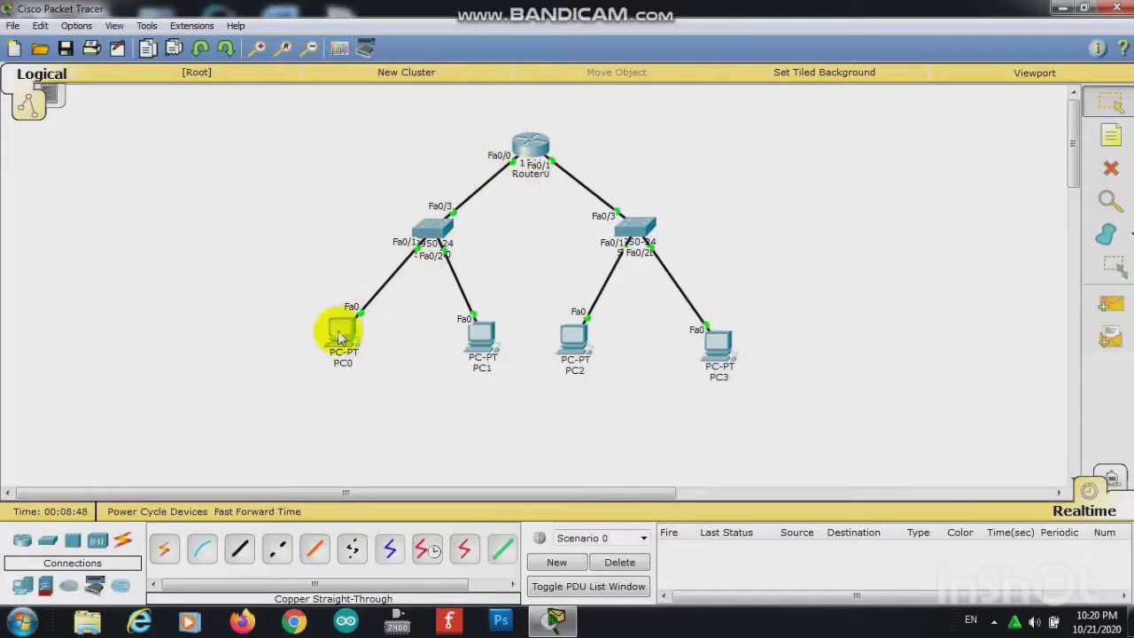
click(339, 335)
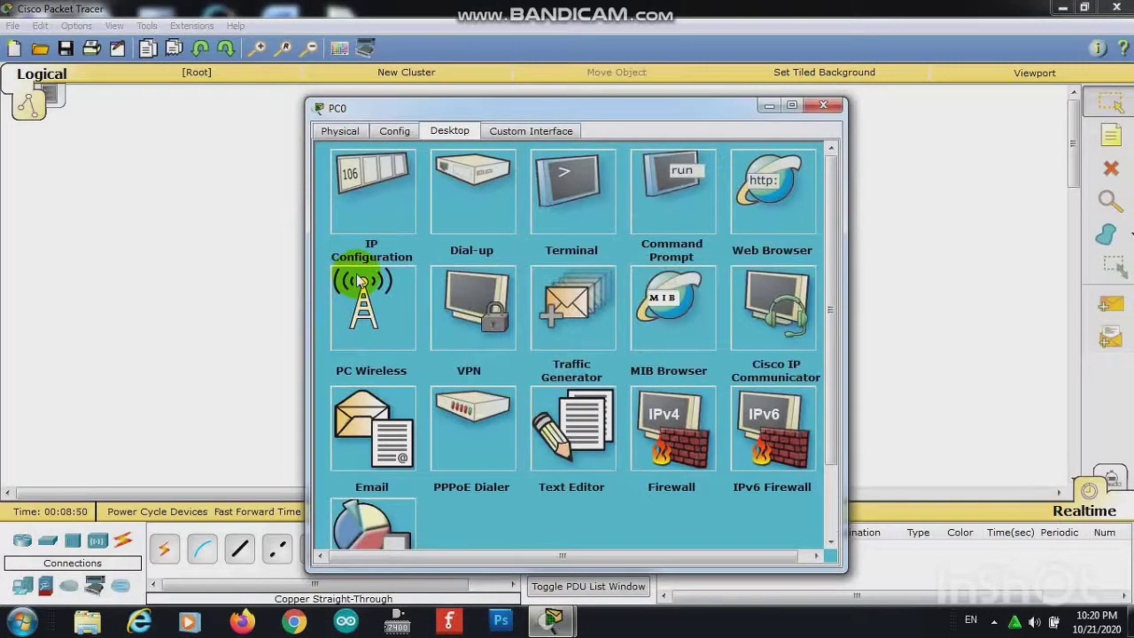
click(662, 206)
text(pin)
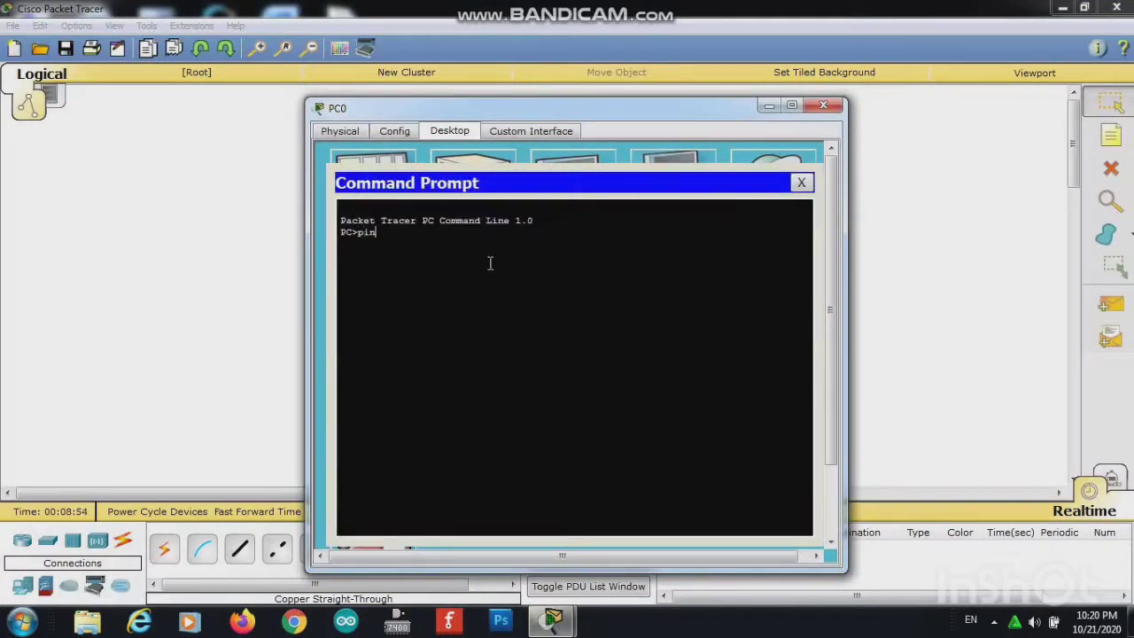
text(g 192.168.1.1)
key(Return)
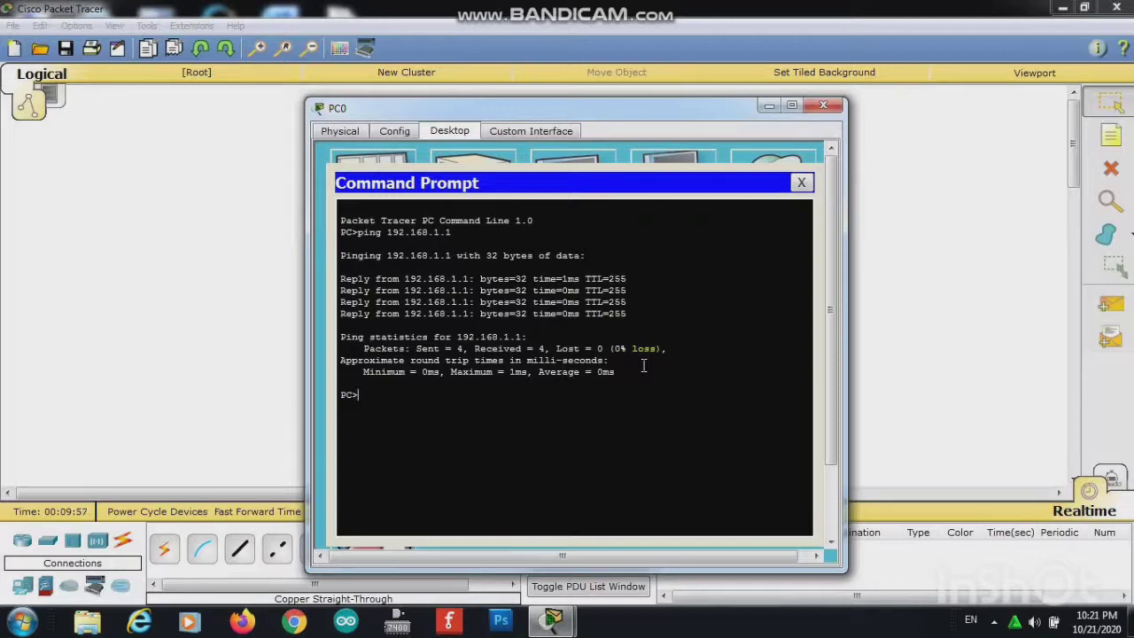
- Ping PC2 at 192.168.2.3 from PC0 to test connectivity between the two networks
mouse_move(683, 7)
mouse_move(617, 9)
text(ping)
text(192.168.2.3)
key(Return)
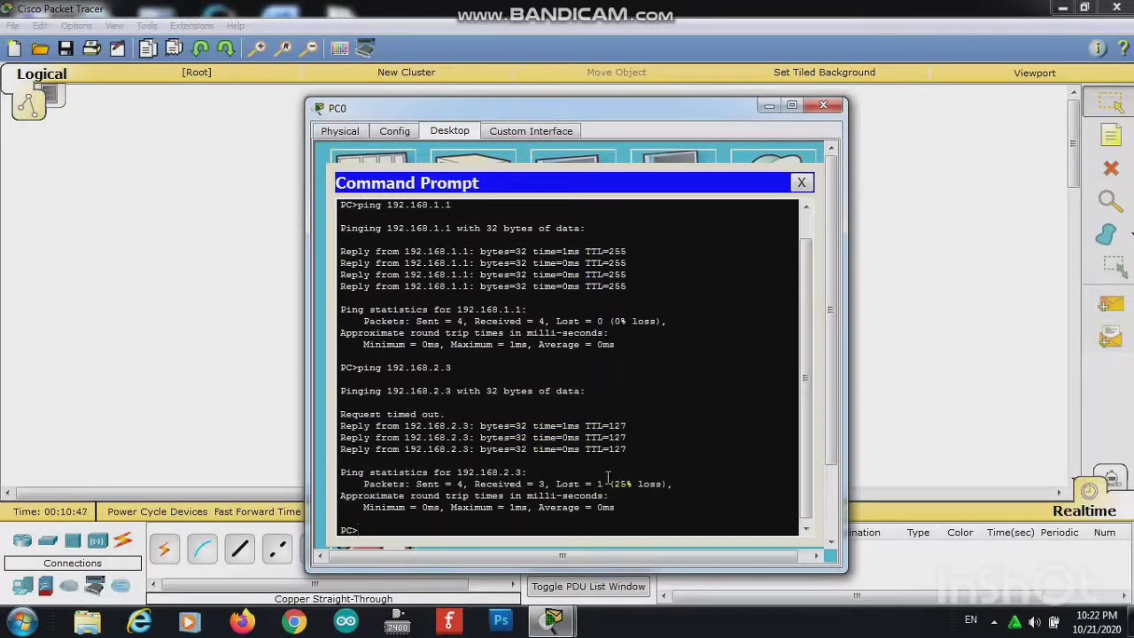
- Ping the address 192.168.2.2 from PC0's Command Prompt
click(393, 534)
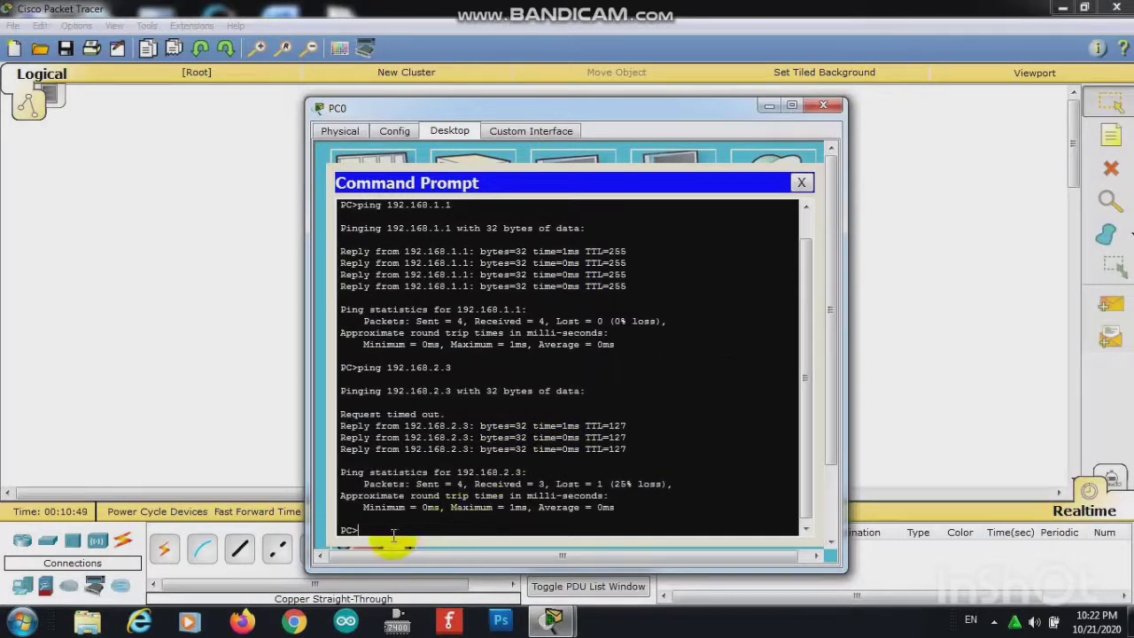
text(ping 192.168.2.2)
key(Return)
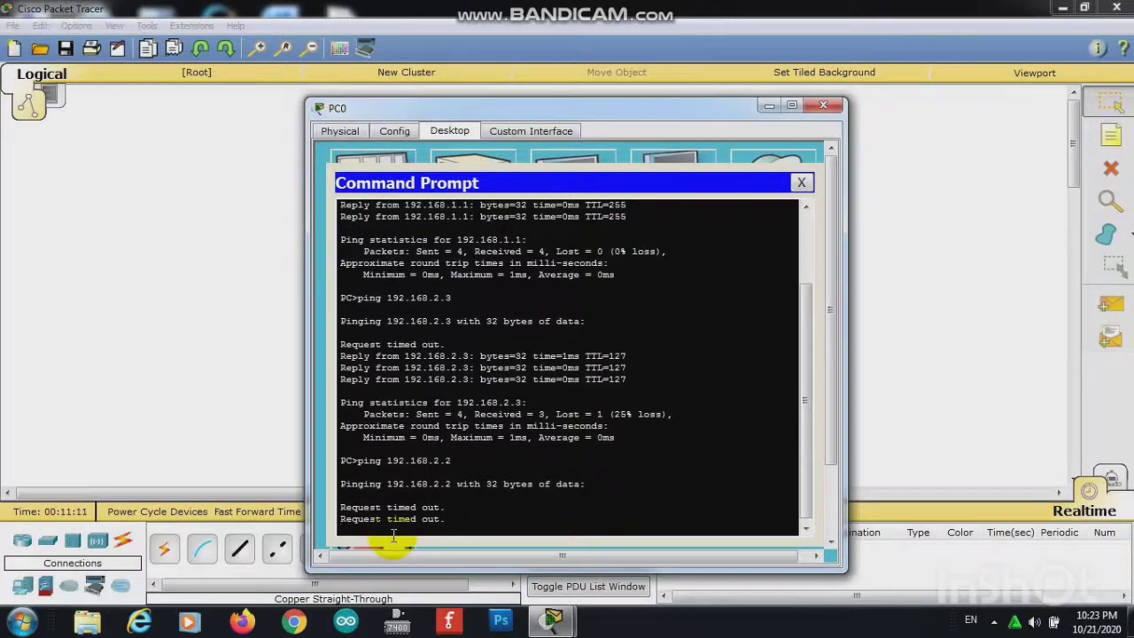
- Repeat the ping from PC0 to PC2's address 192.168.2.3
mouse_move(631, 18)
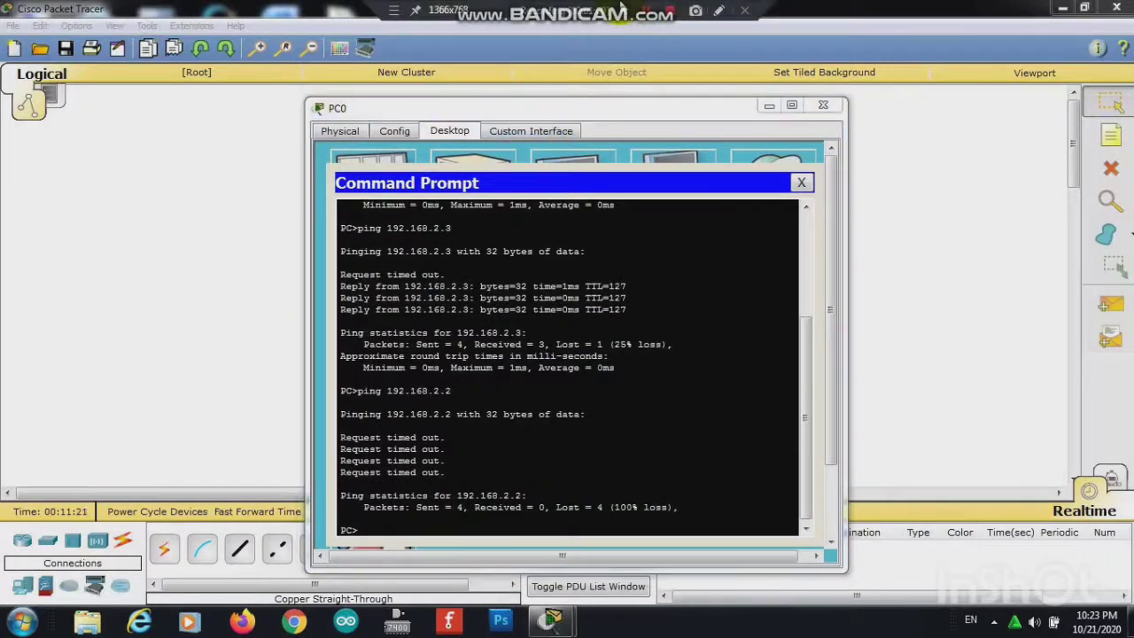
click(389, 530)
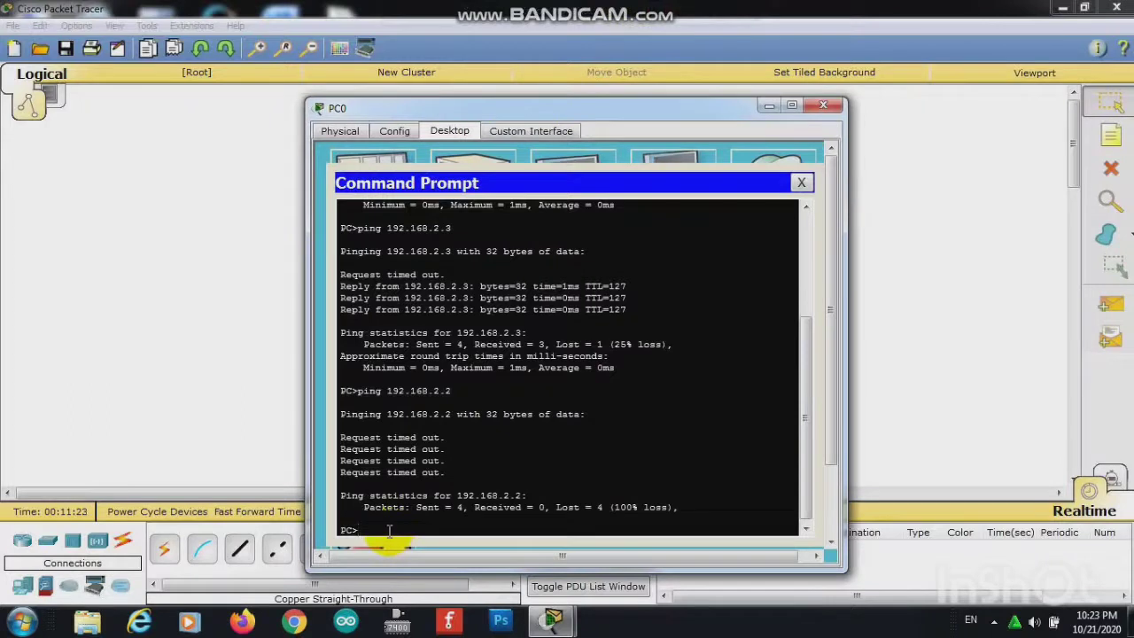
text(ping 192.168.2.3)
key(Return)
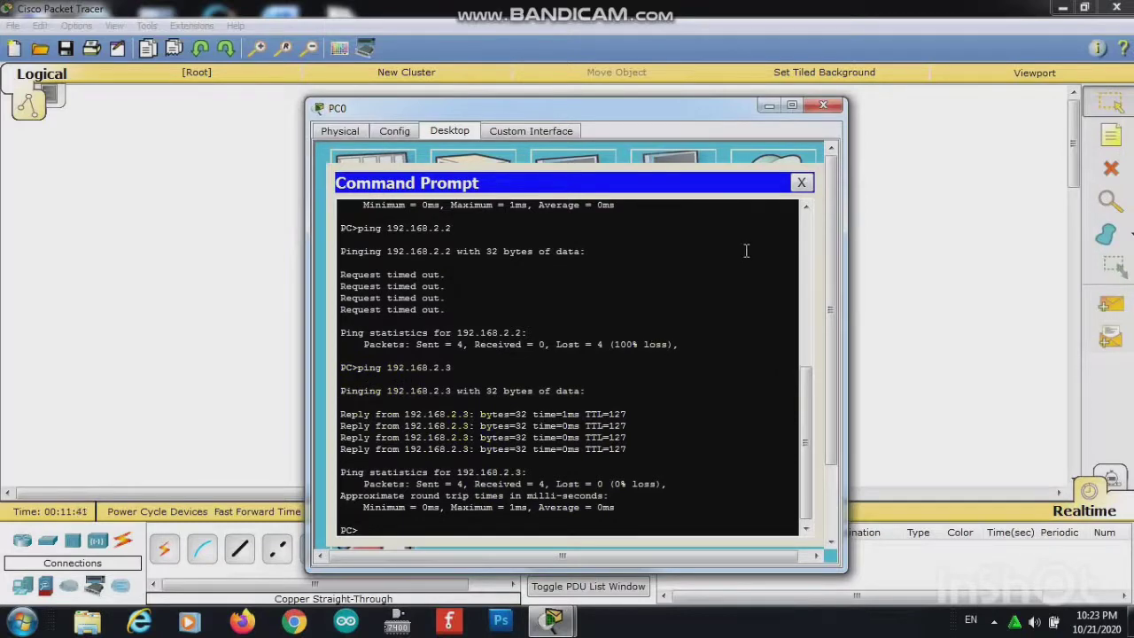
- Close PC0's Command Prompt and window, and send a simple PDU from PC1 to PC2
click(802, 184)
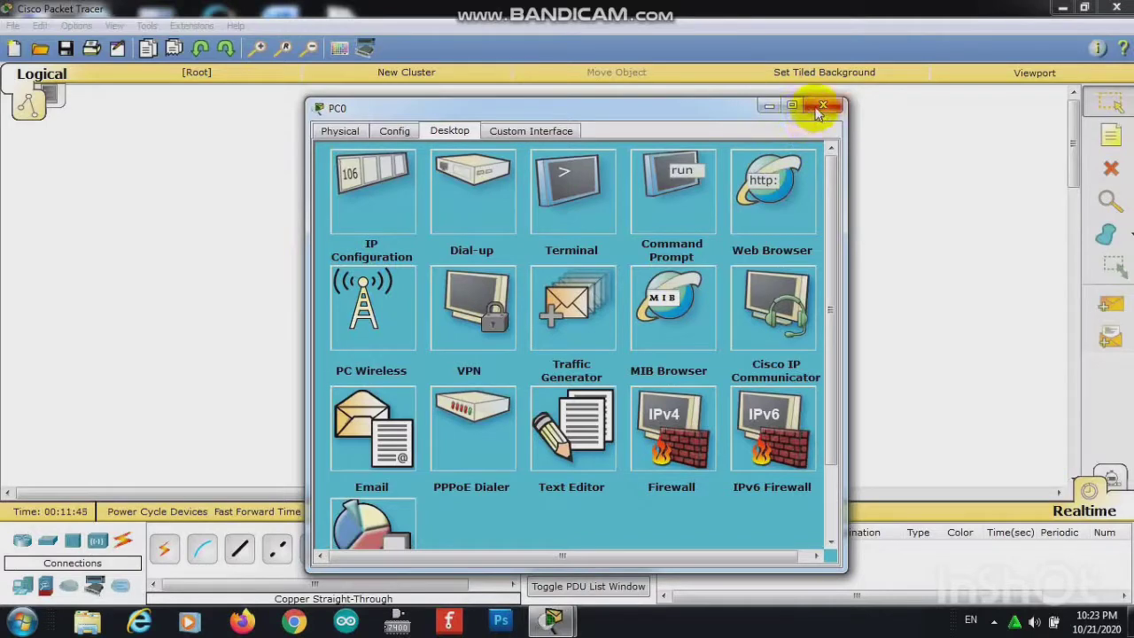
click(820, 108)
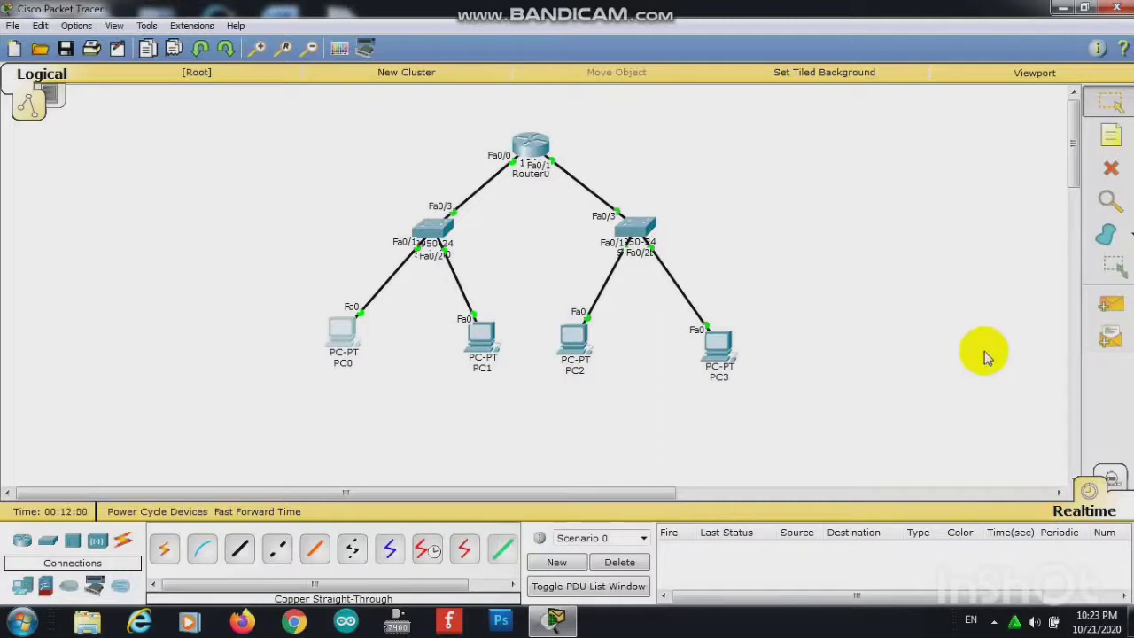
click(1127, 305)
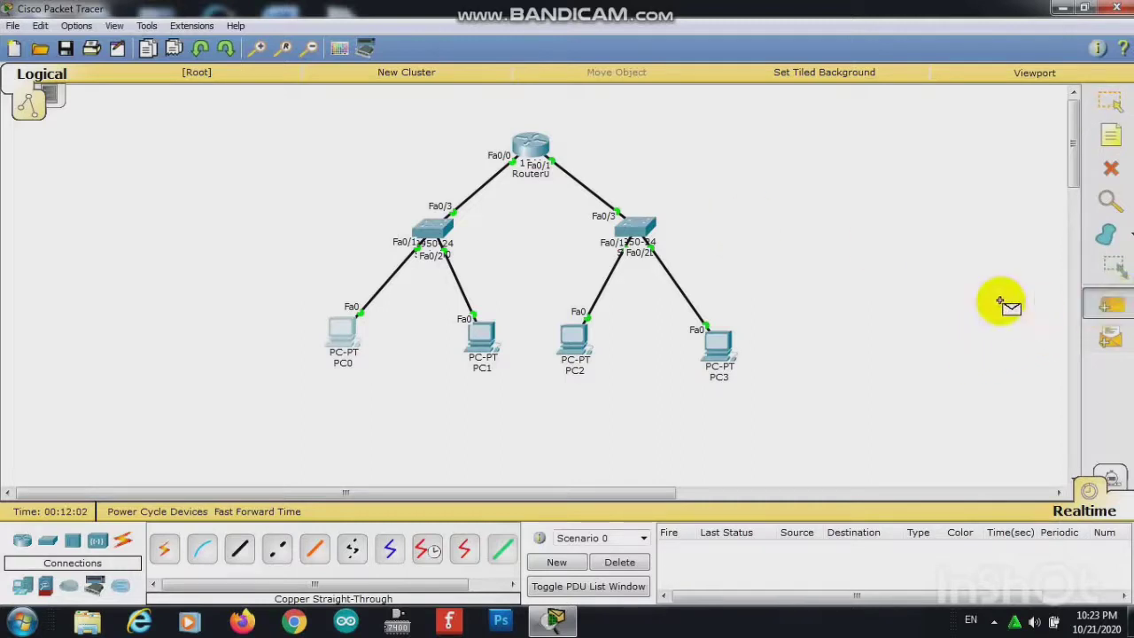
click(464, 337)
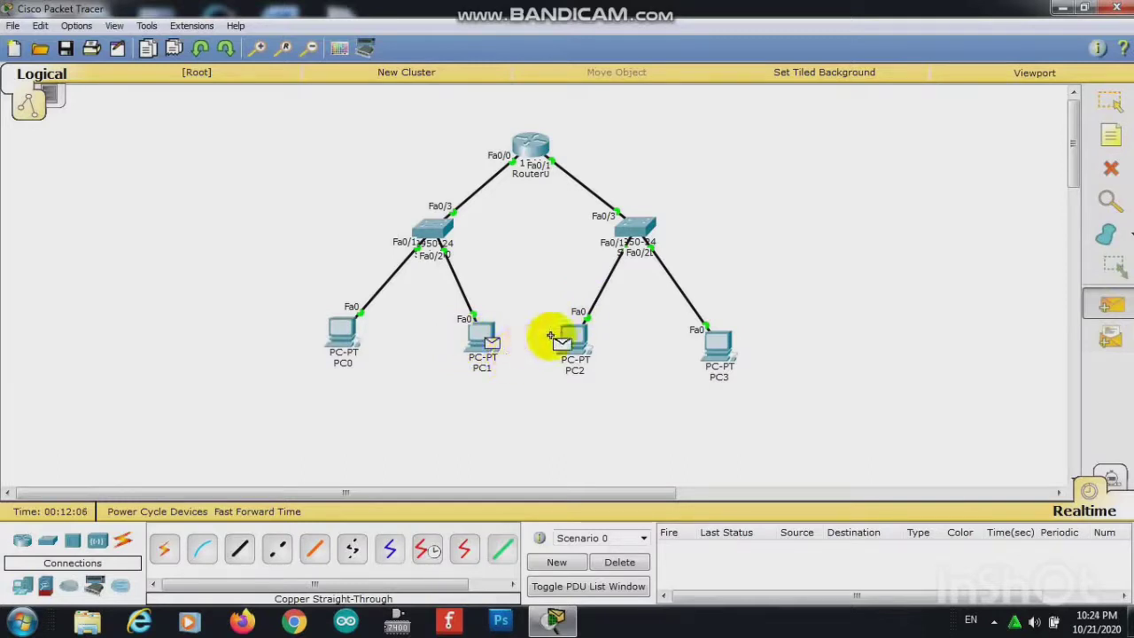
click(574, 335)
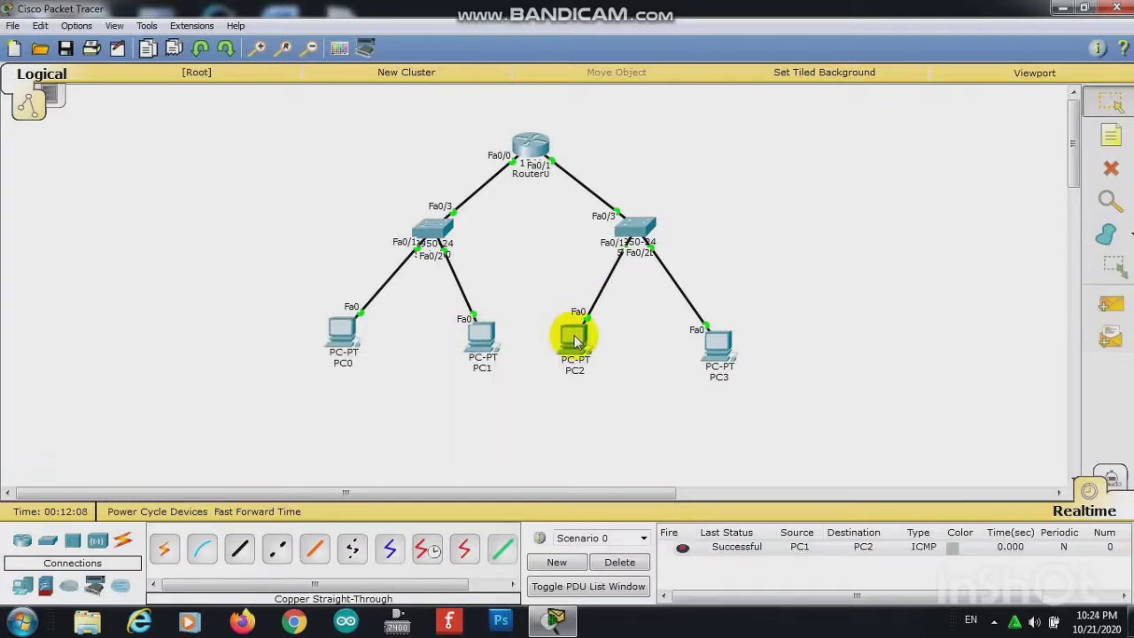
click(709, 547)
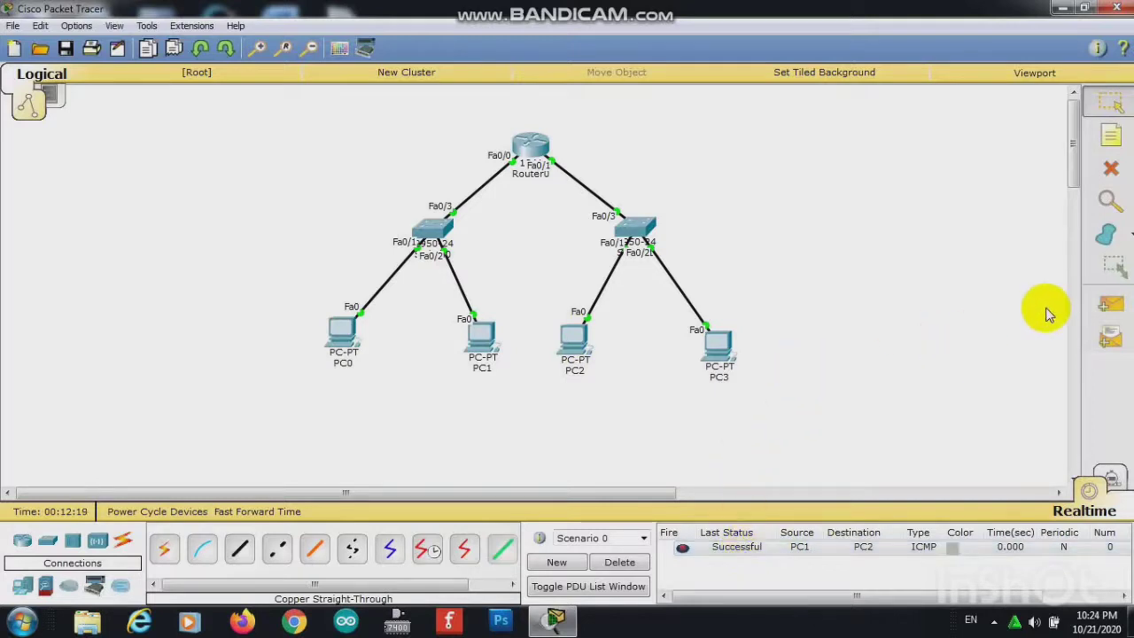
- Send a simple PDU from PC0 to PC3 twice to test connectivity between the two networks
click(1111, 304)
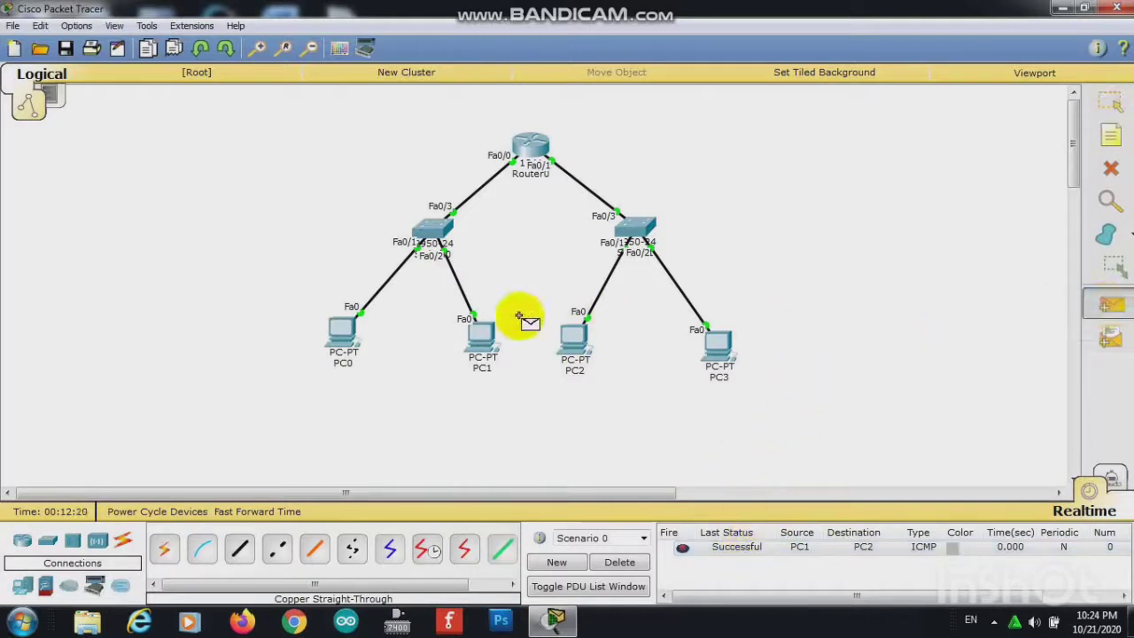
click(341, 330)
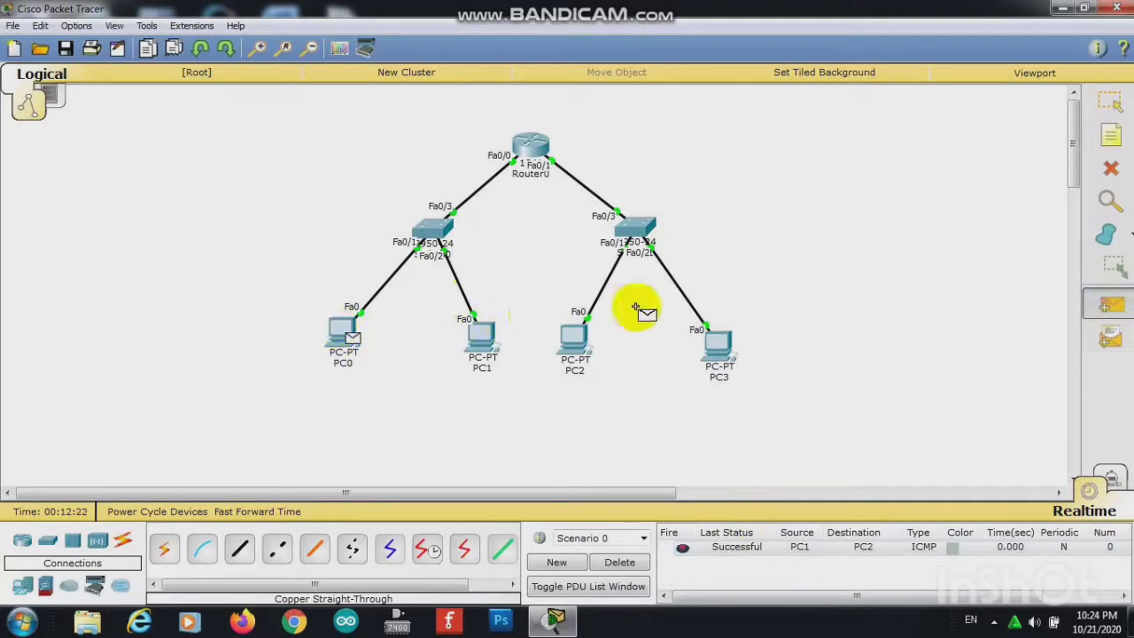
click(711, 342)
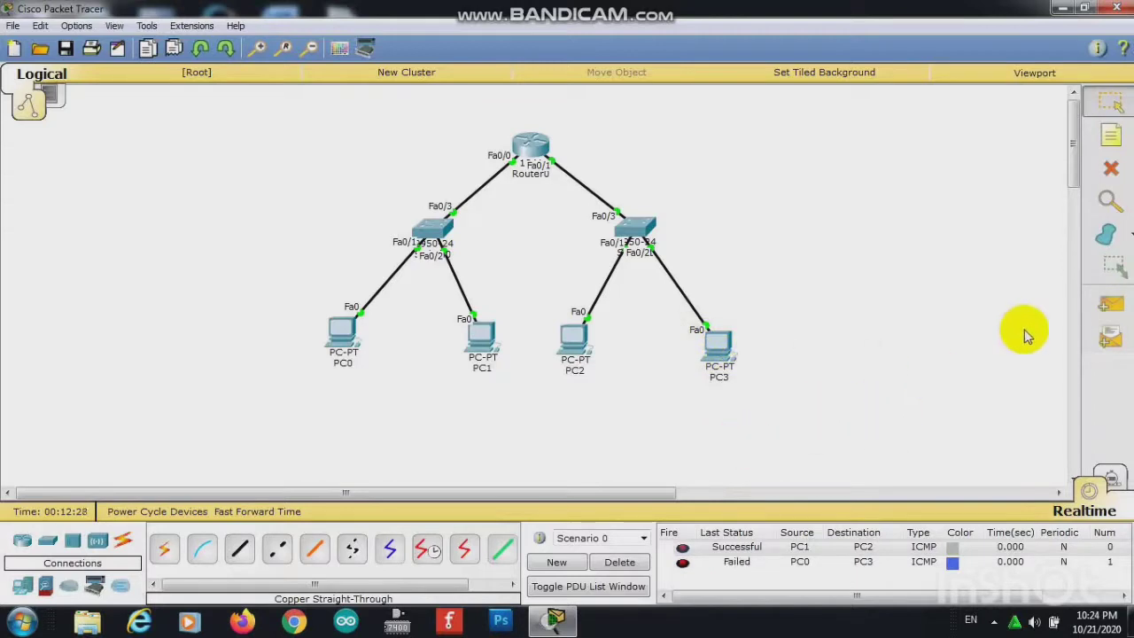
click(1098, 306)
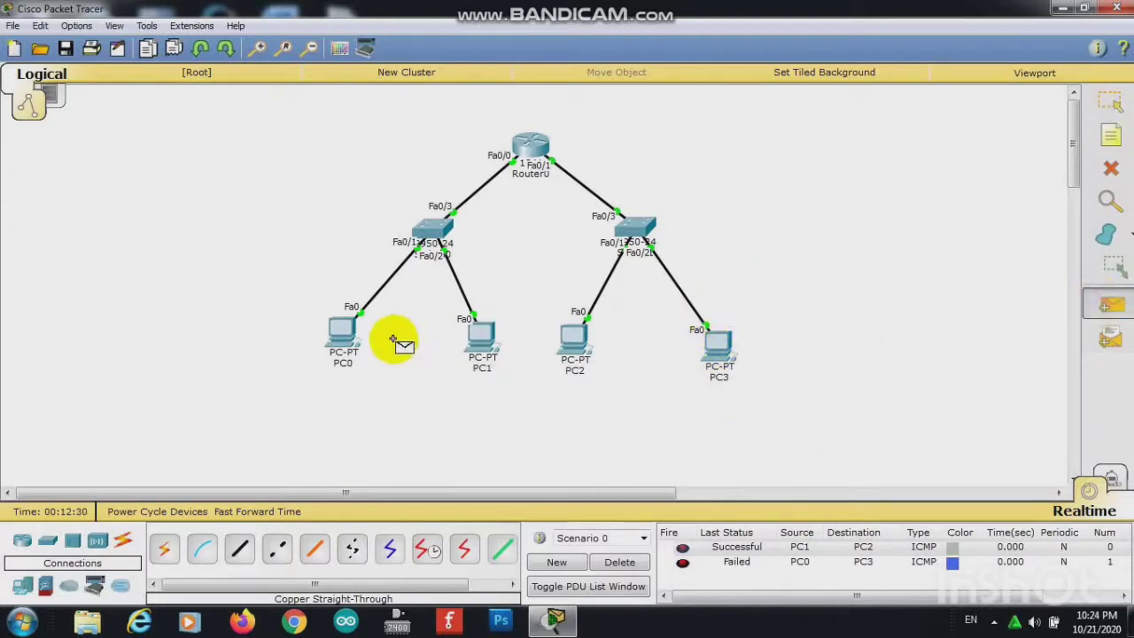
click(345, 337)
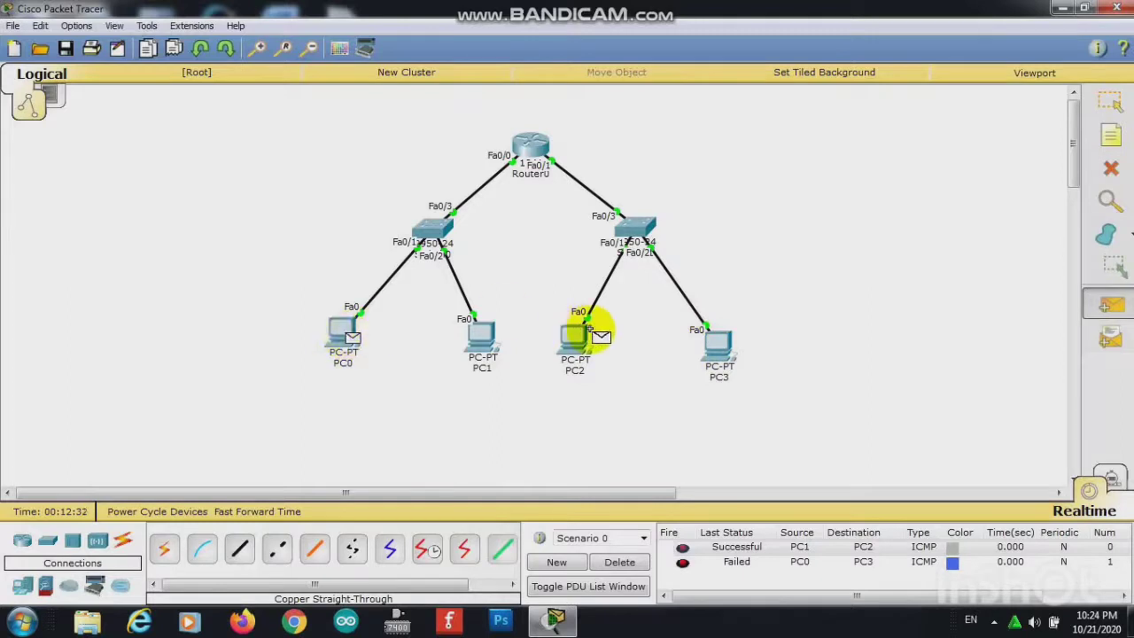
click(713, 356)
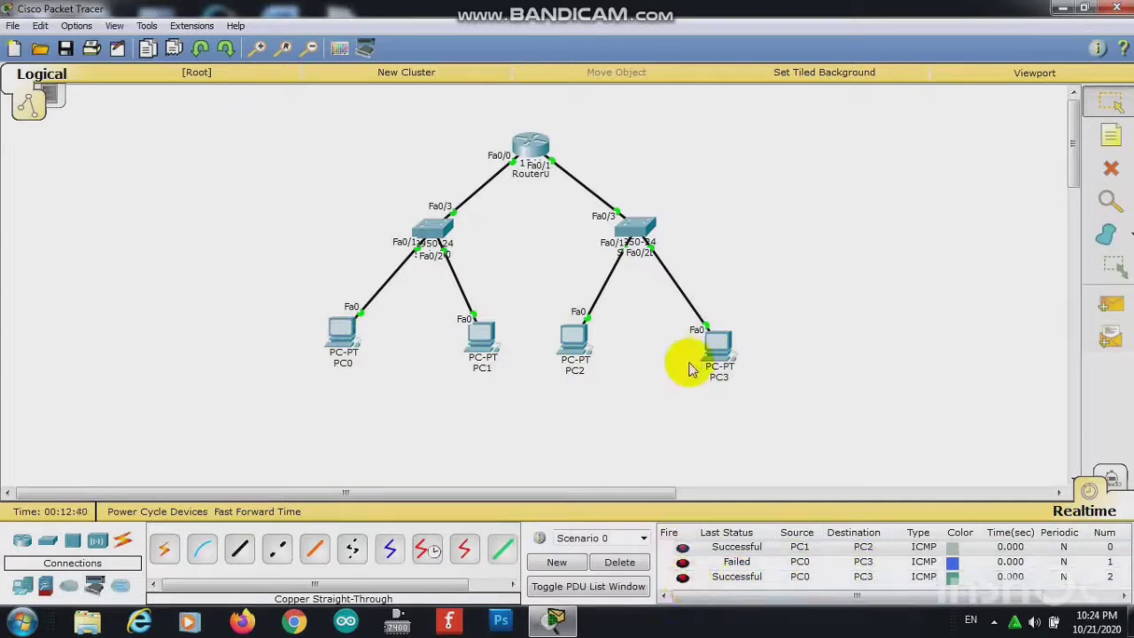
- Delete Scenario 0's PDU entries and send a new simple PDU from PC1 to PC2
click(621, 563)
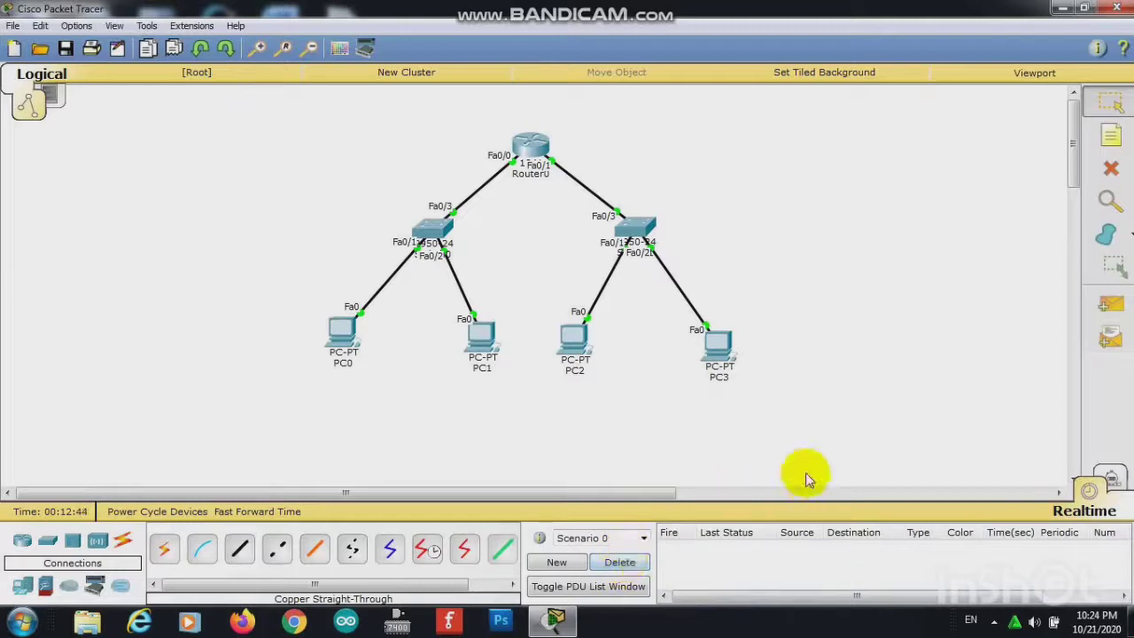
click(1092, 310)
click(492, 342)
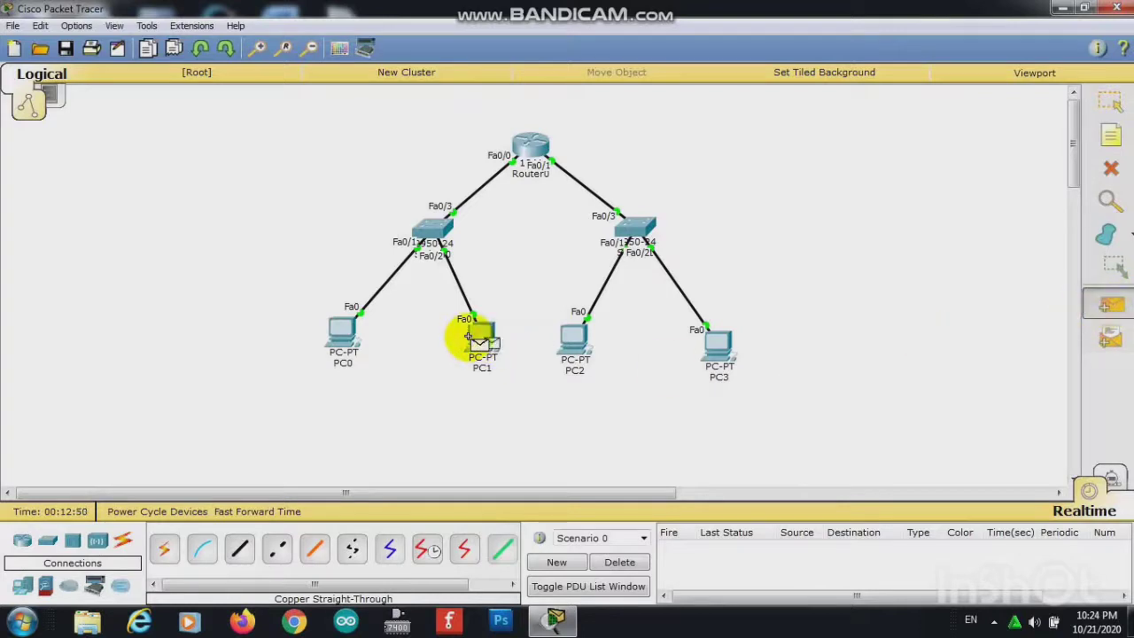
click(564, 333)
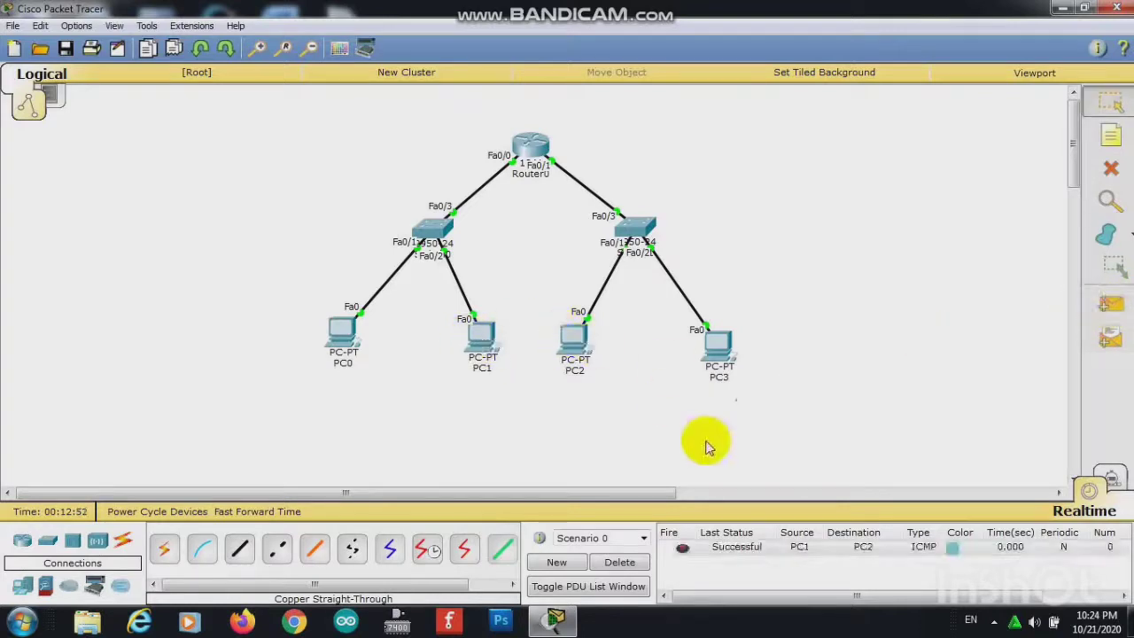
- Switch to Simulation mode, auto-play the PDU from PC1 to PC2, and watch its route with the Simulation Panel closed
click(1107, 479)
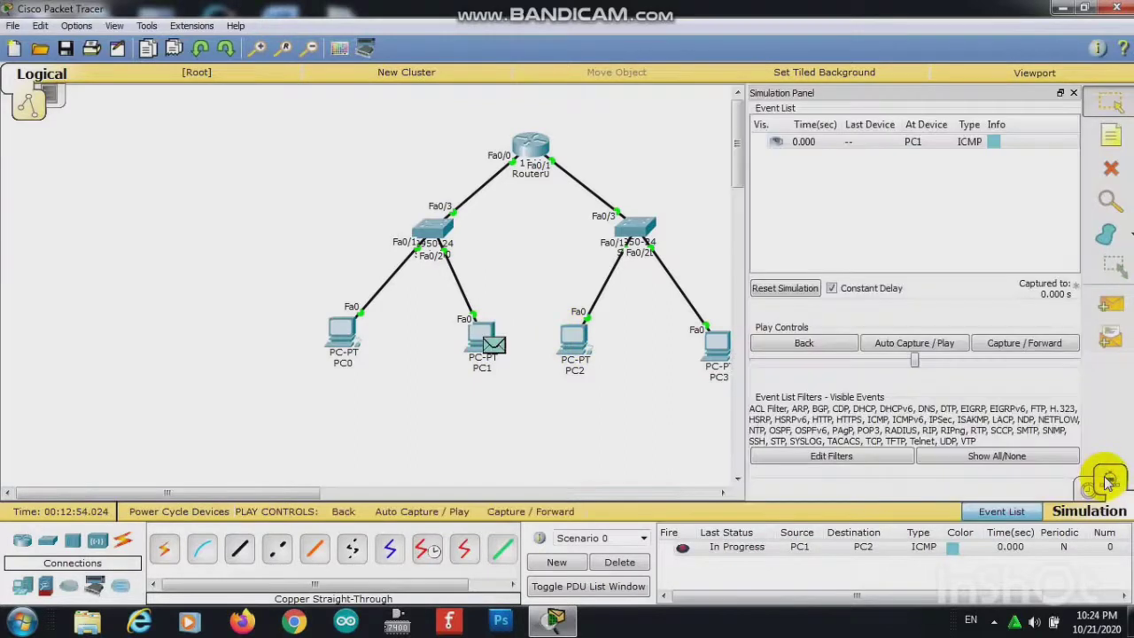
click(928, 348)
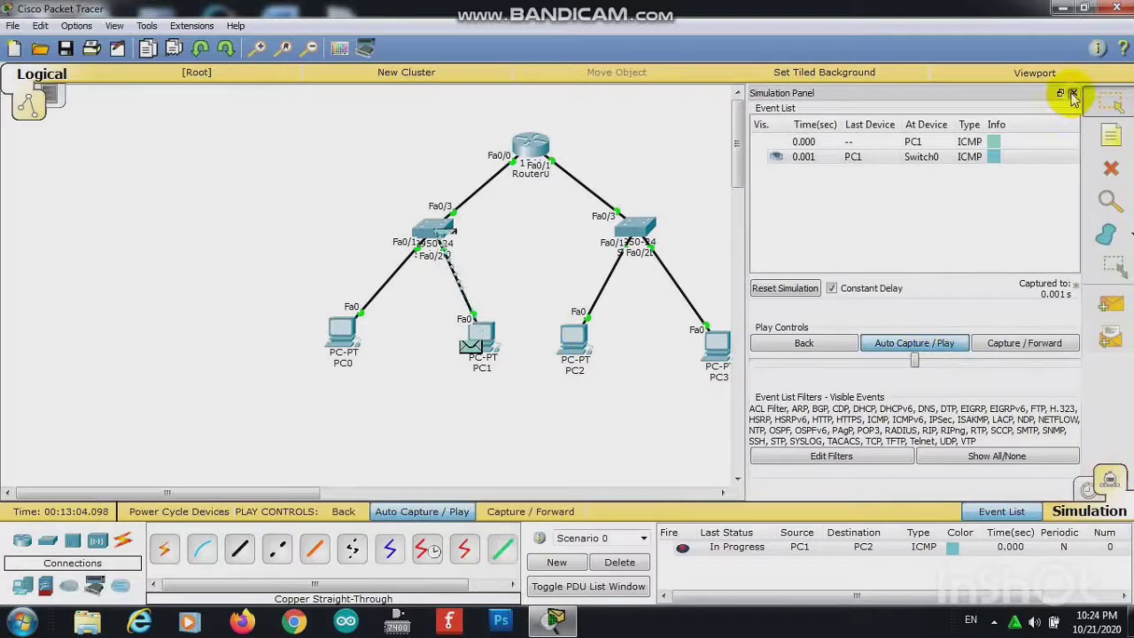
click(1072, 94)
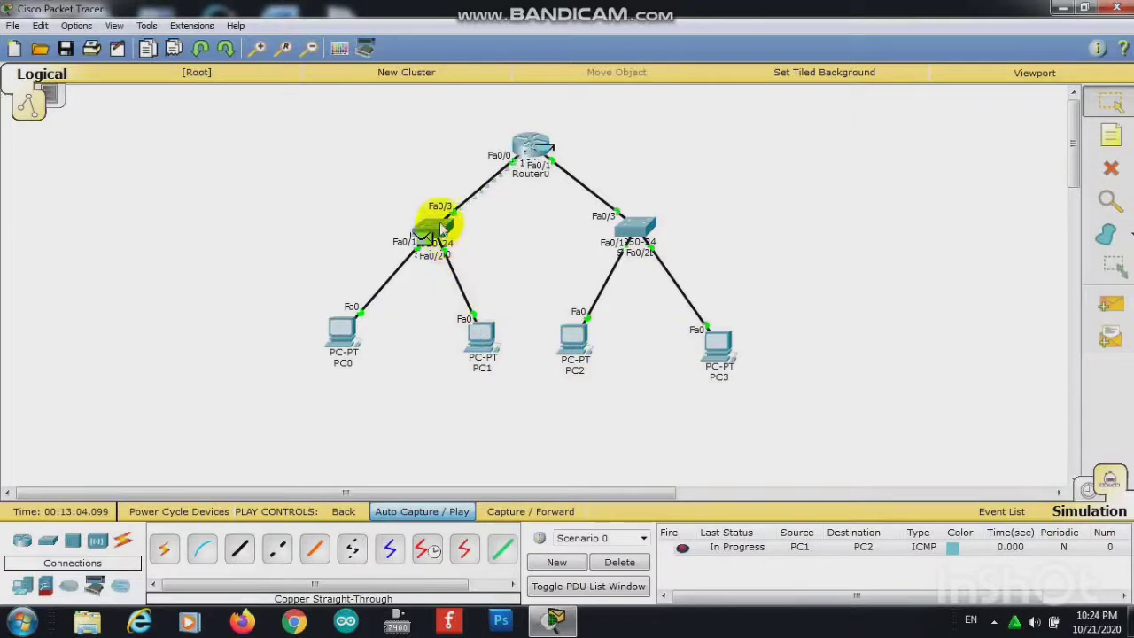
mouse_move(532, 151)
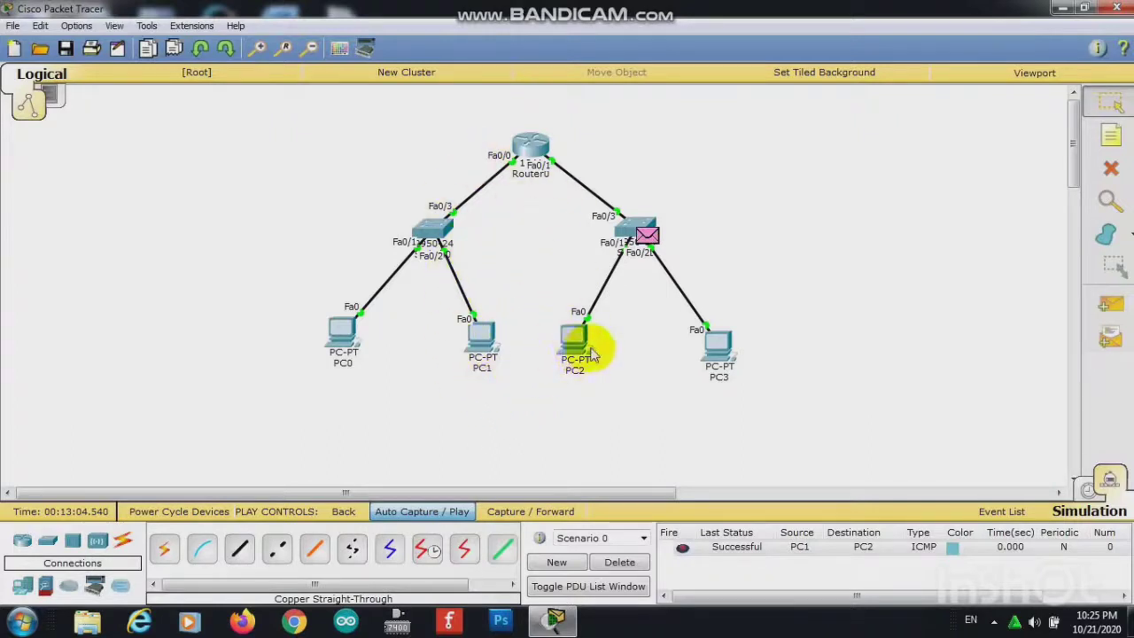
- Return to Realtime mode and delete the PC1-to-PC2 PDU entry from Scenario 0
click(1089, 490)
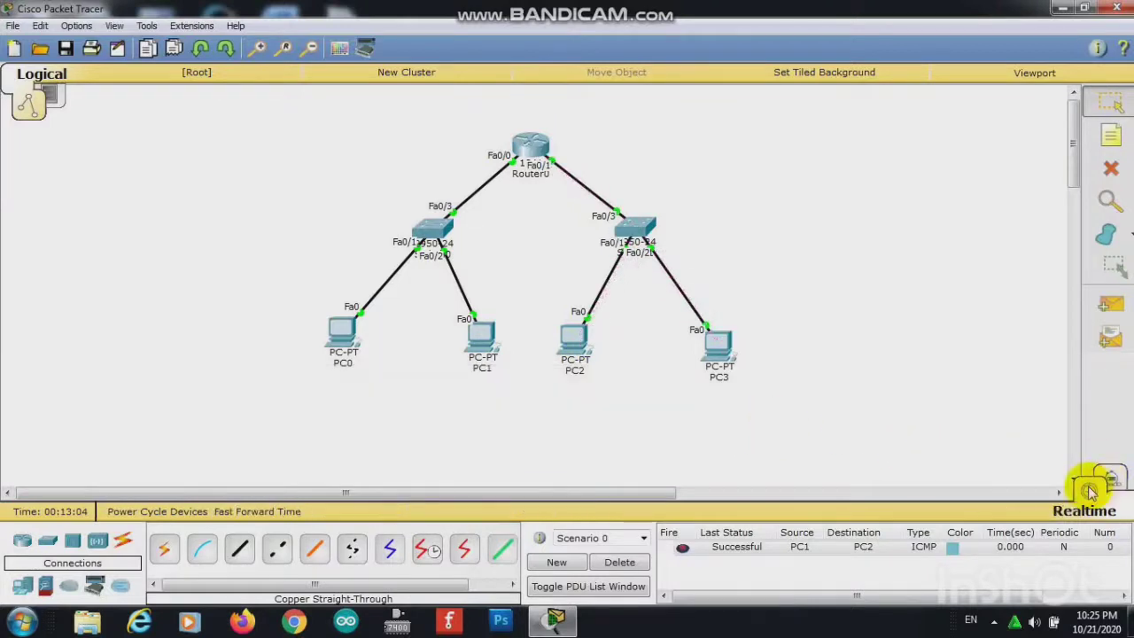
click(620, 562)
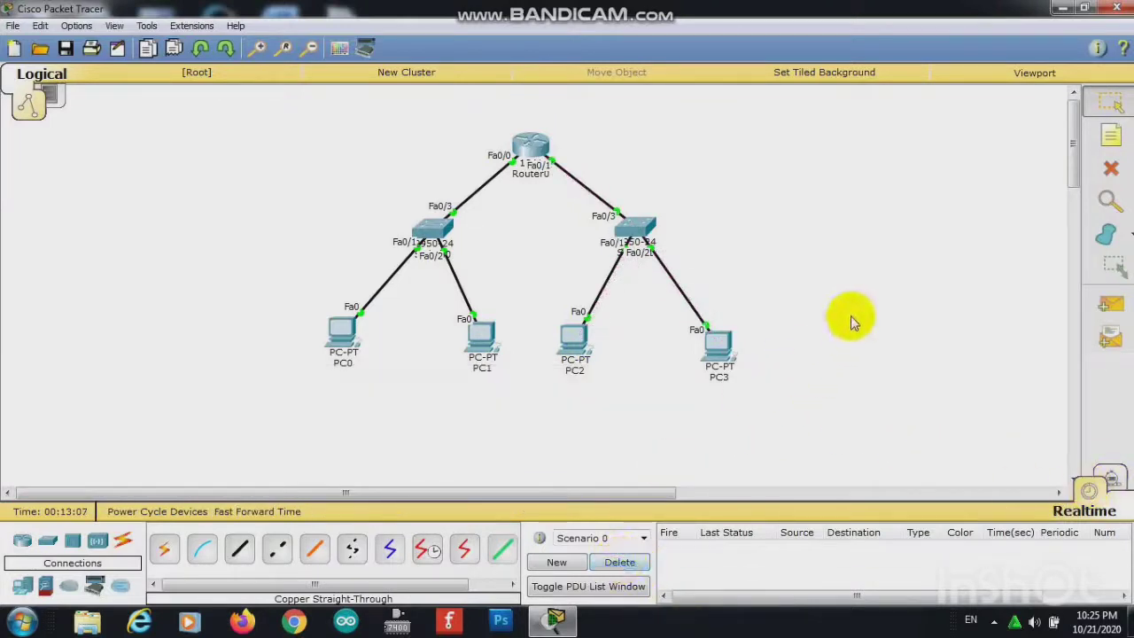